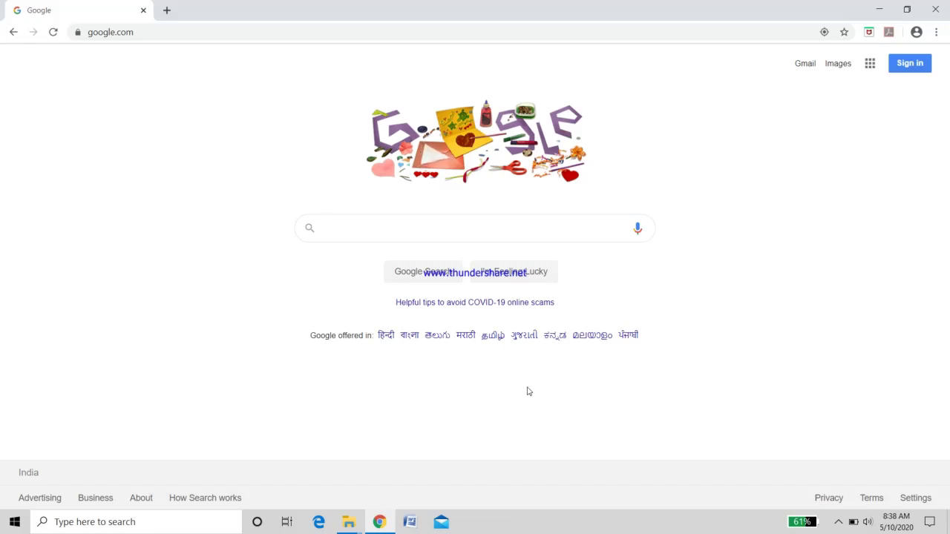
Search Google for "my class campus" and open the School Erp | School Management Software website from the results
{"action": "left_click", "coordinate": [411, 231]}
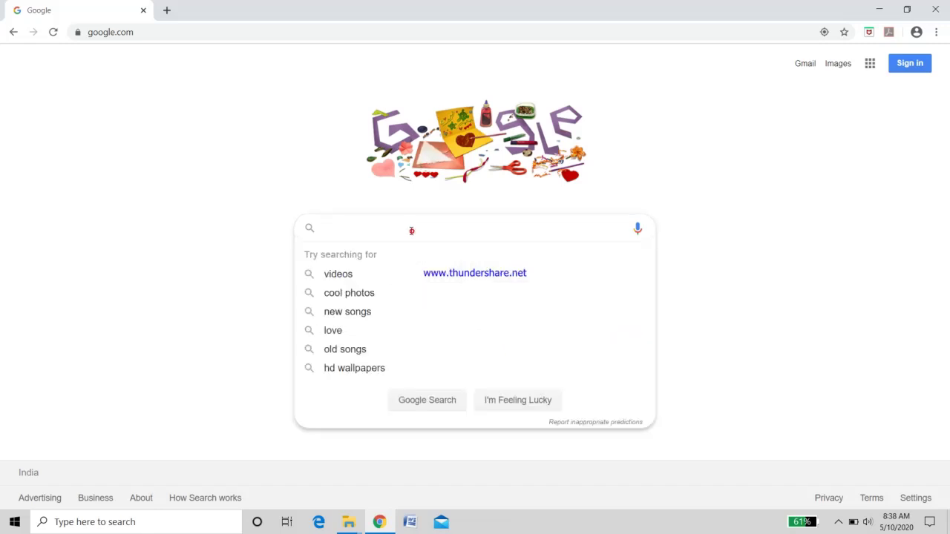
{"action": "type", "text": "My "}
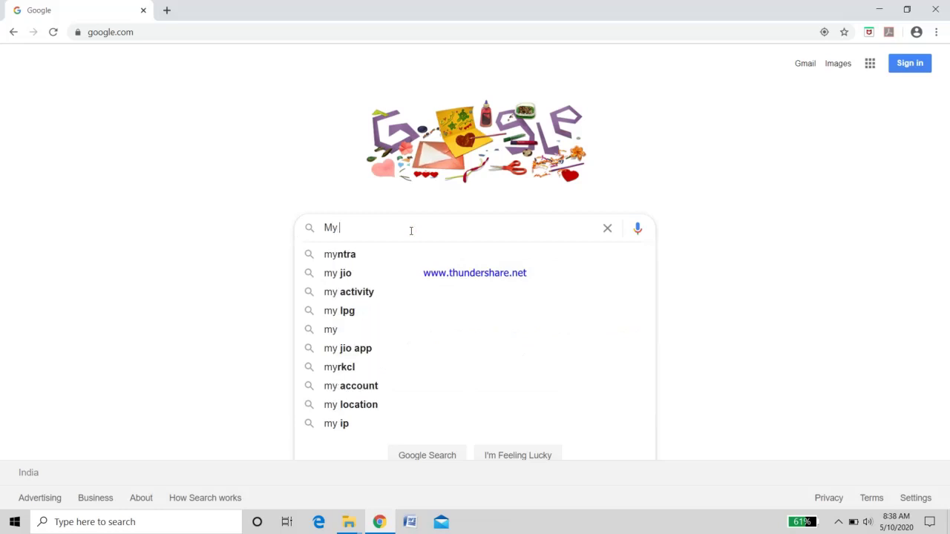
{"action": "type", "text": "Class "}
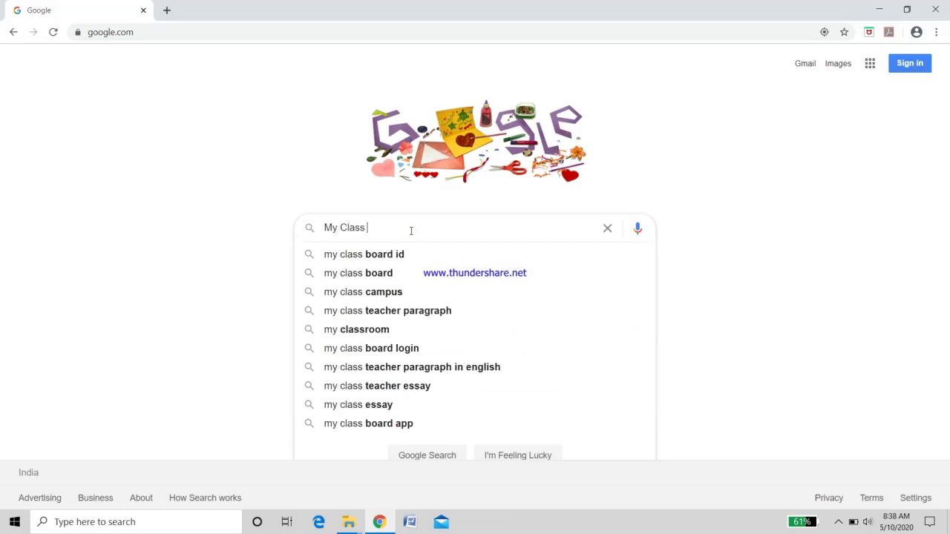
{"action": "type", "text": "Caampus"}
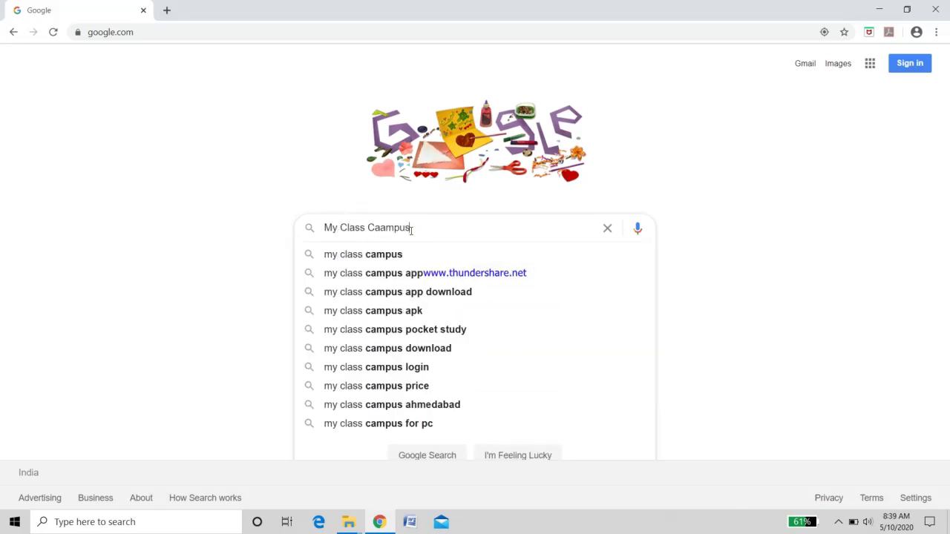
{"action": "left_click", "coordinate": [378, 254]}
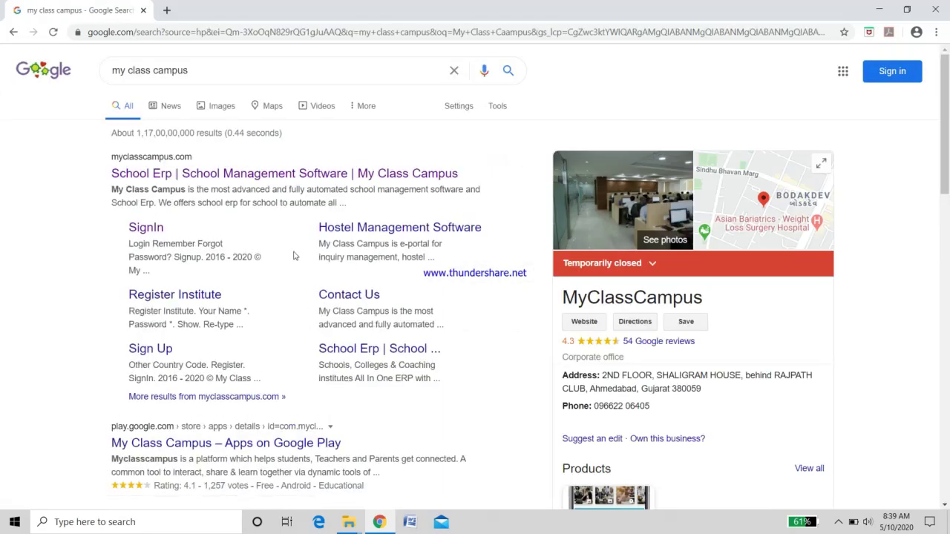
{"action": "left_click", "coordinate": [276, 176]}
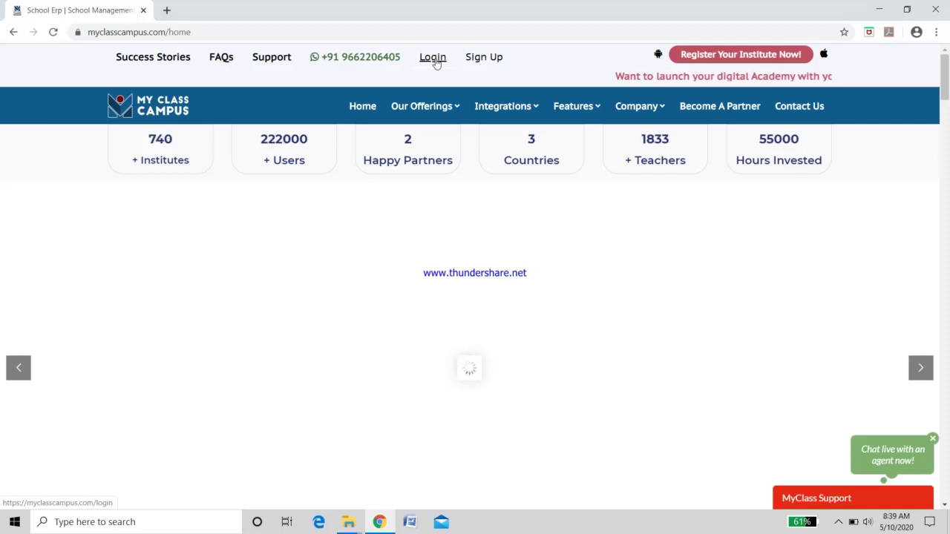
Log in to My Class Campus with the prefilled credentials and open the Lesson Planning module
{"action": "left_click", "coordinate": [434, 58]}
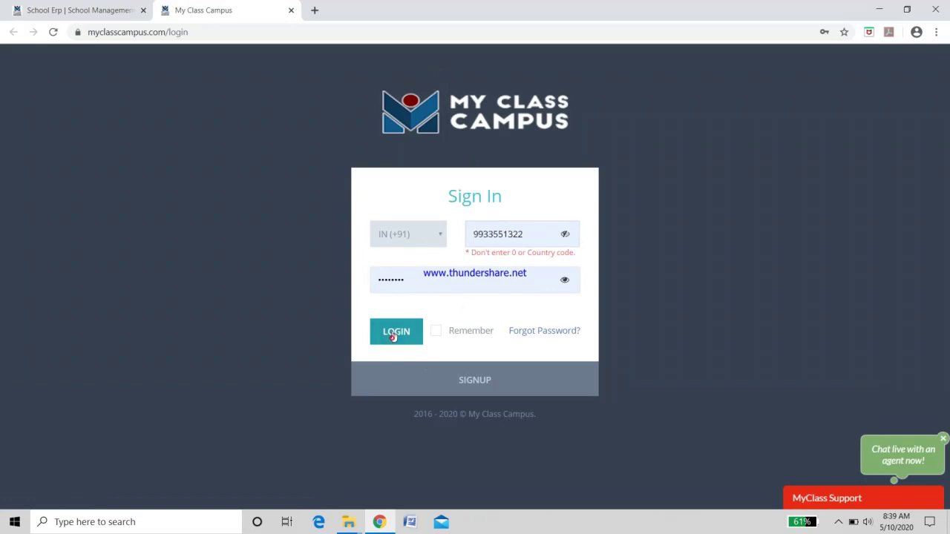
{"action": "left_click", "coordinate": [394, 336]}
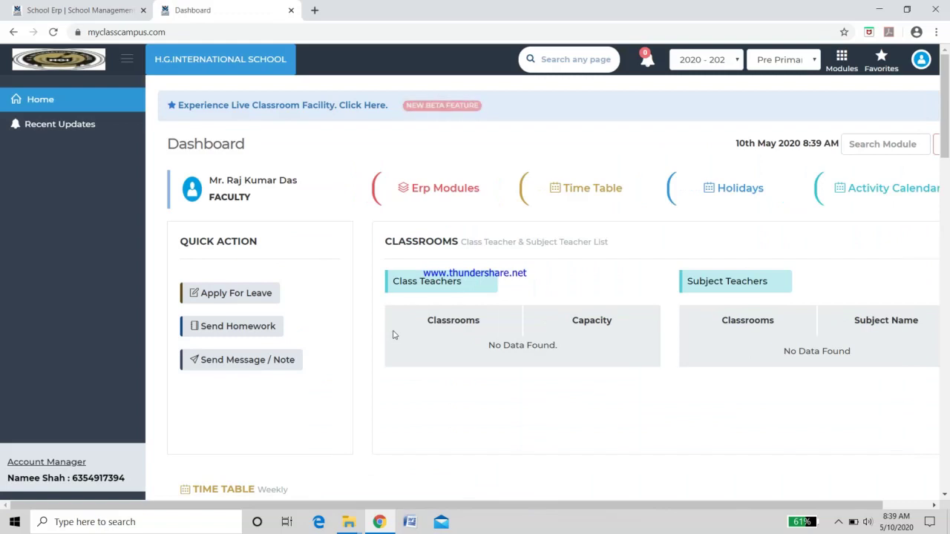
{"action": "scroll", "coordinate": [509, 239], "scroll_direction": "down", "scroll_amount": 1}
{"action": "scroll", "coordinate": [510, 239], "scroll_direction": "down", "scroll_amount": 15}
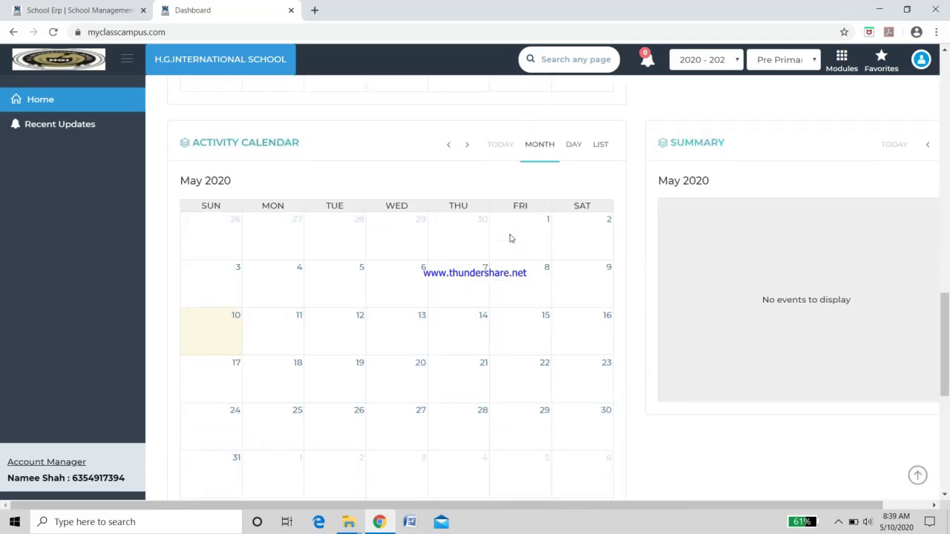
{"action": "scroll", "coordinate": [510, 239], "scroll_direction": "down", "scroll_amount": 5}
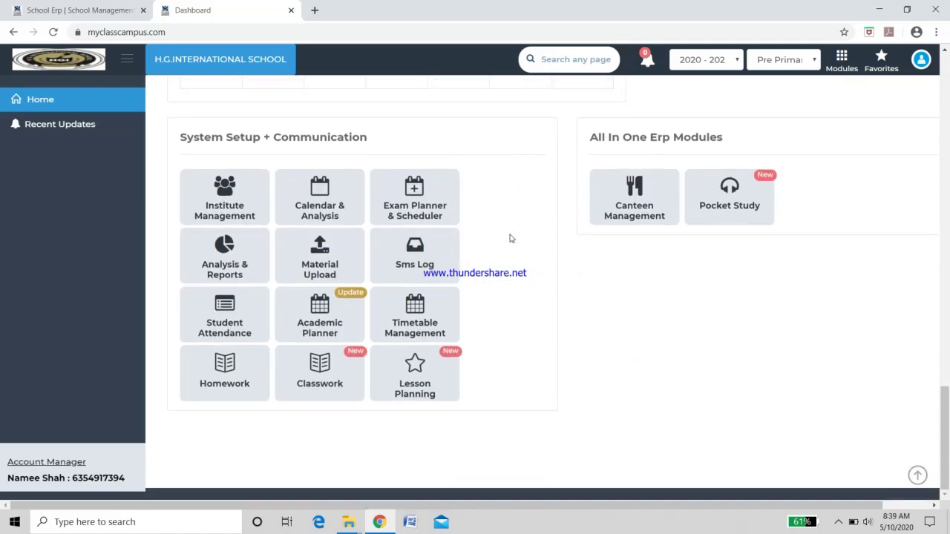
{"action": "left_click", "coordinate": [419, 394]}
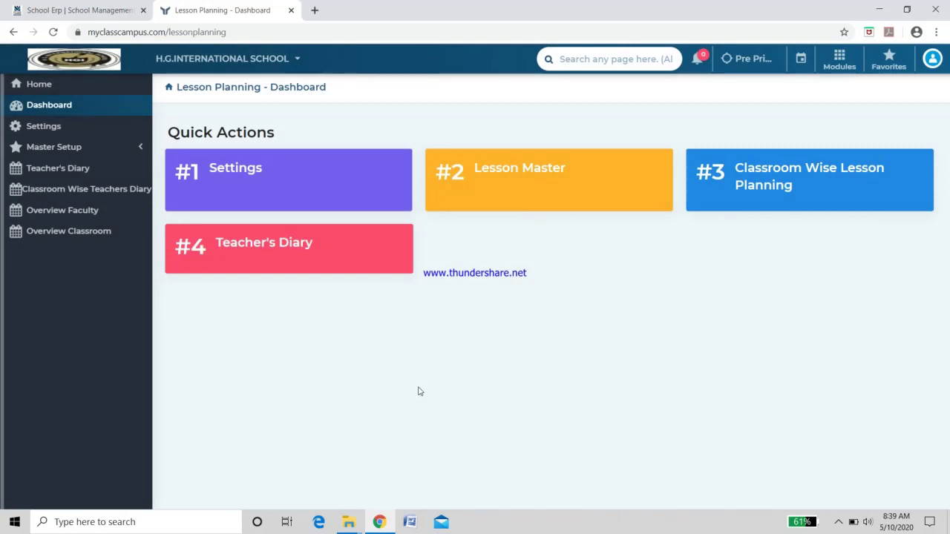
Open Lesson Master and list the lessons for the Middle department, standard 6th, subject English
{"action": "left_click", "coordinate": [520, 192]}
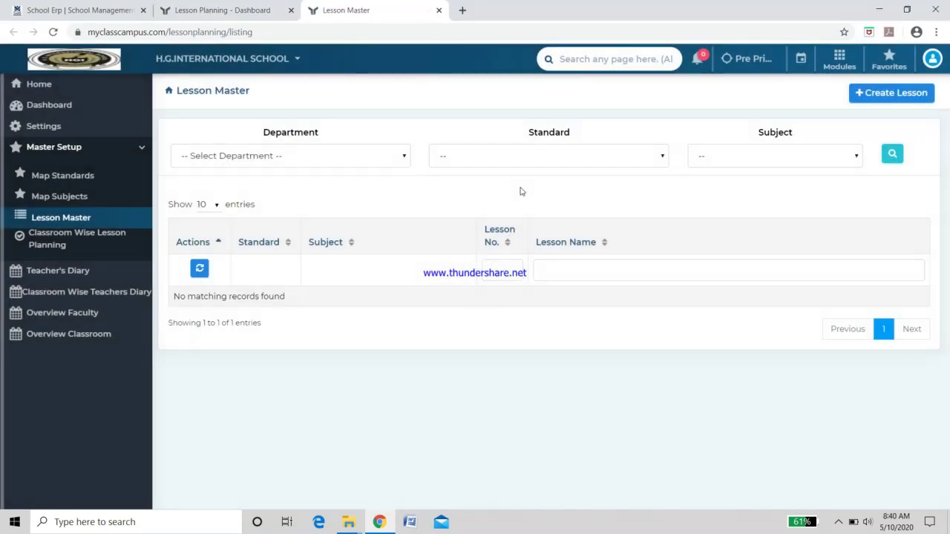
{"action": "left_click", "coordinate": [404, 155]}
{"action": "left_click", "coordinate": [397, 208]}
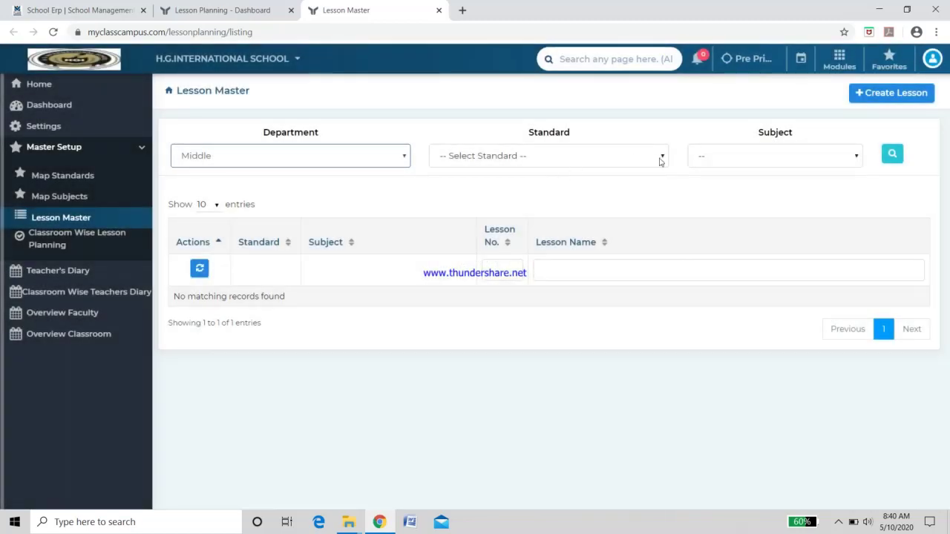
{"action": "left_click", "coordinate": [662, 158]}
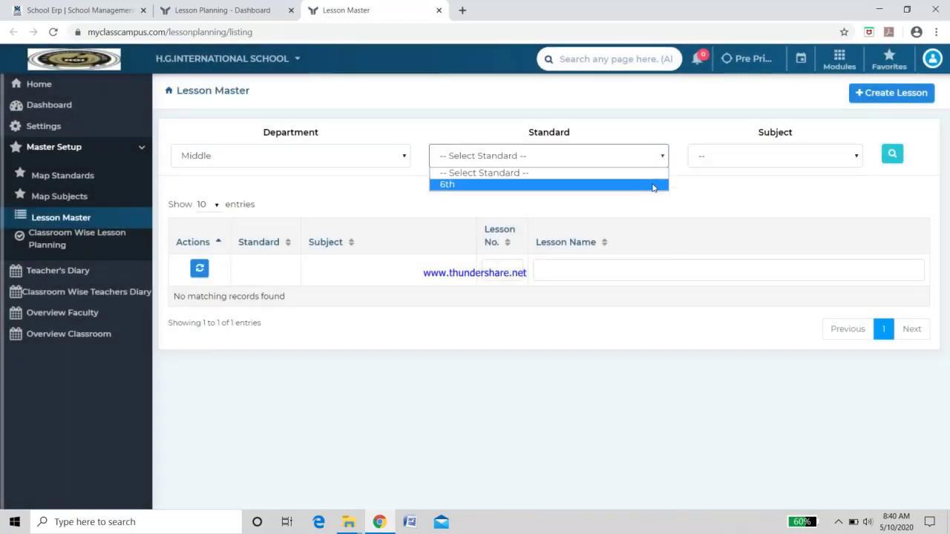
{"action": "left_click", "coordinate": [653, 185]}
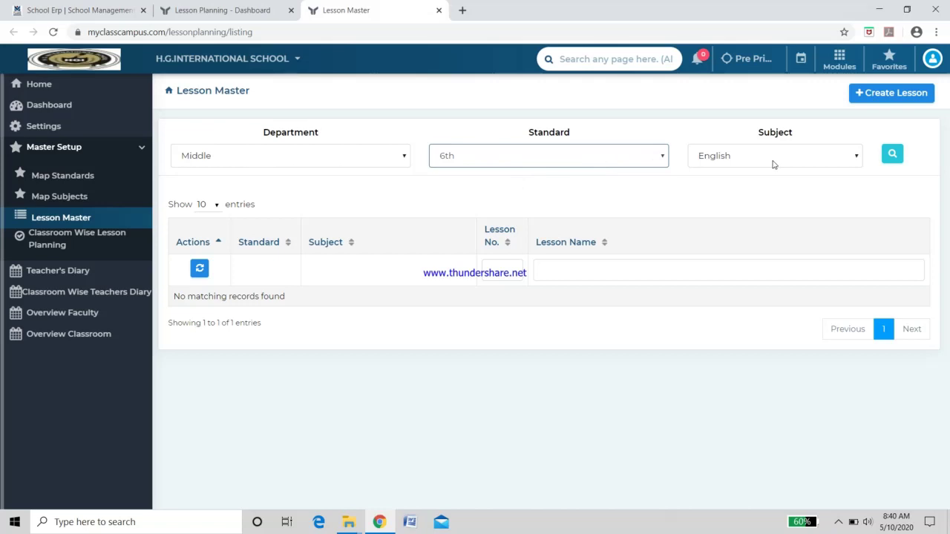
{"action": "left_click", "coordinate": [893, 156]}
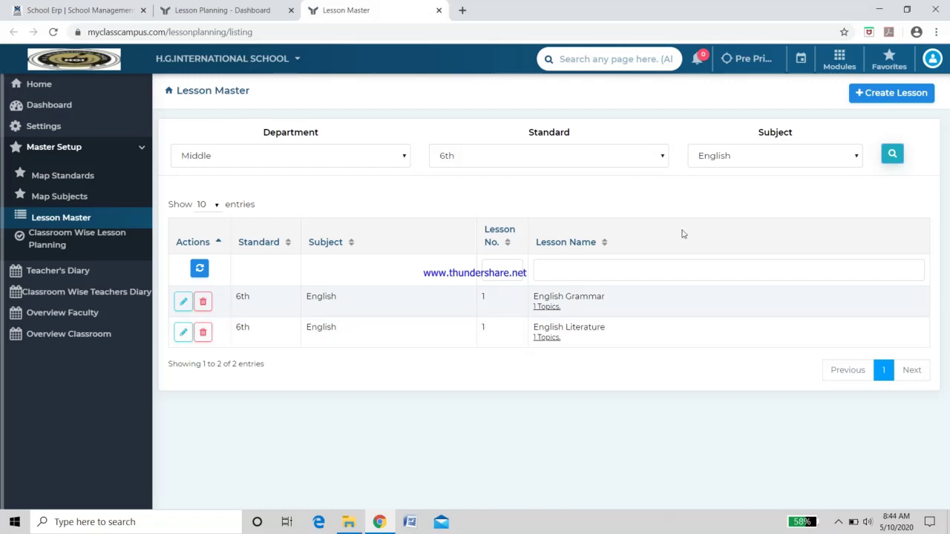
Start creating a lesson for standard 6th English with lesson number 1
{"action": "left_click", "coordinate": [886, 95]}
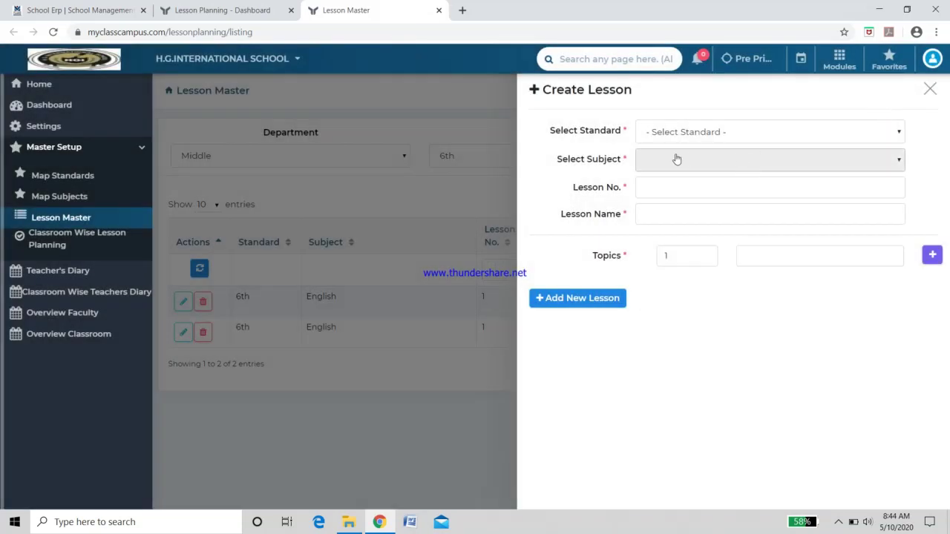
{"action": "left_click", "coordinate": [898, 134]}
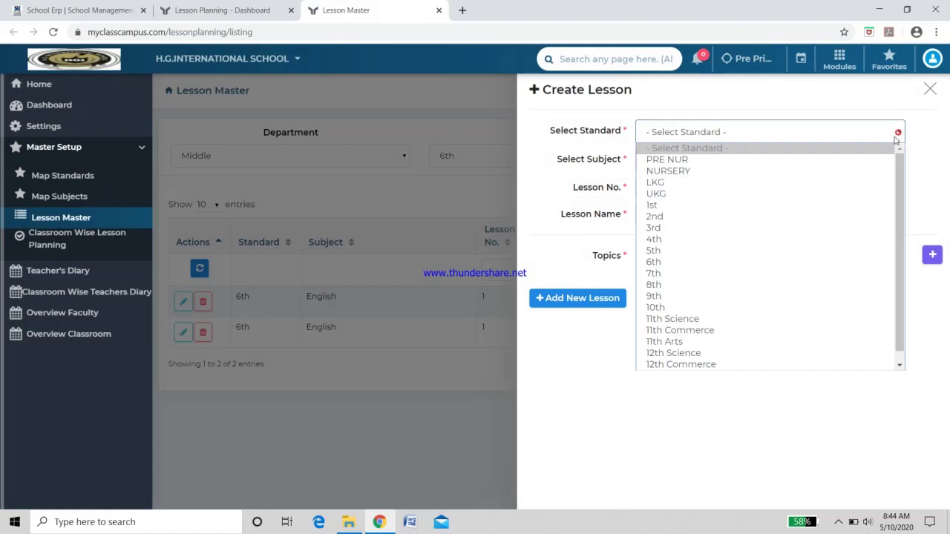
{"action": "left_click", "coordinate": [813, 264]}
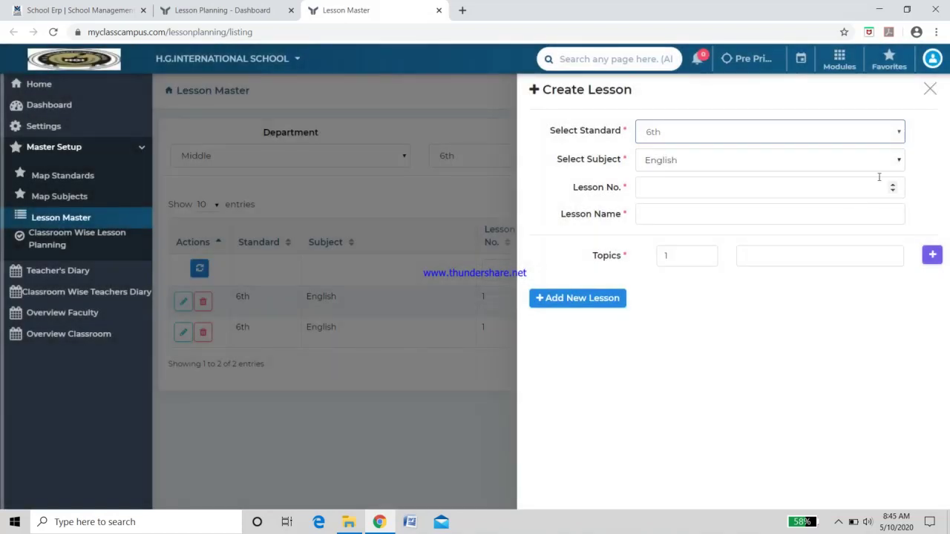
{"action": "left_click", "coordinate": [829, 192]}
{"action": "type", "text": "1"}
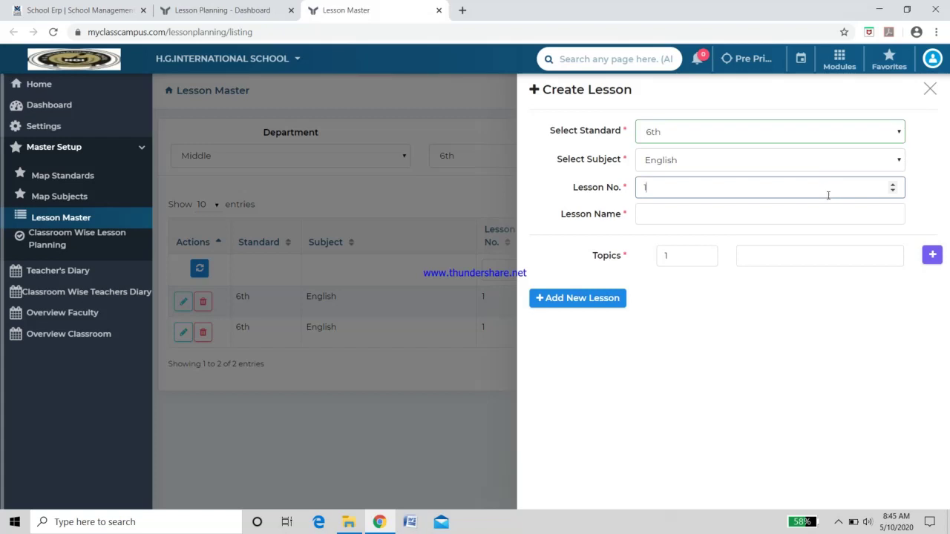
Name the new lesson English Writing
{"action": "left_click", "coordinate": [820, 213]}
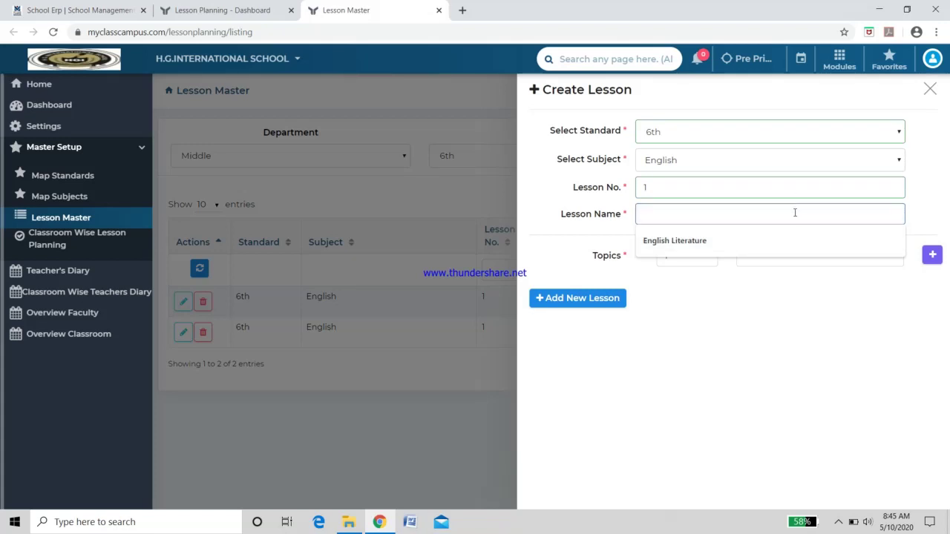
{"action": "type", "text": "Enlish"}
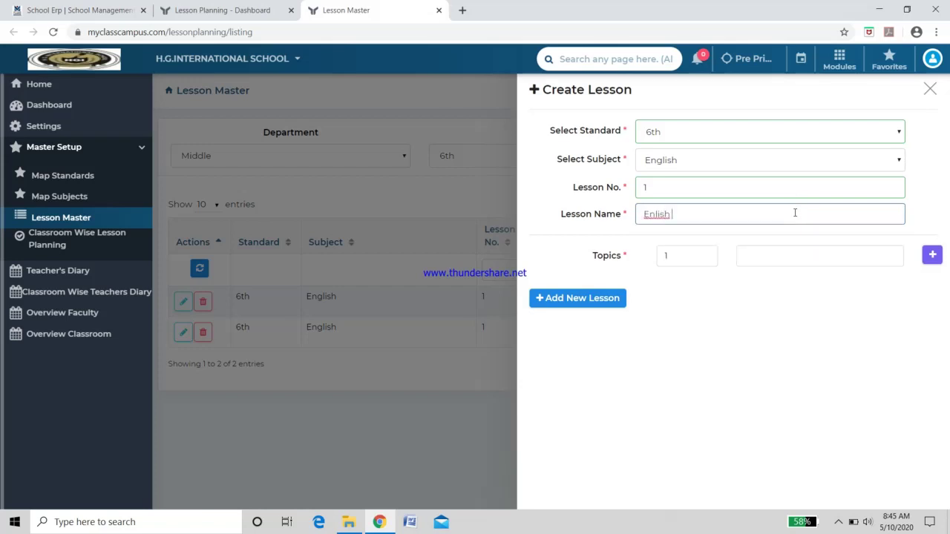
{"action": "key", "text": "BackSpace"}
{"action": "key", "text": "BackSpace"}
{"action": "key", "text": "BackSpace"}
{"action": "key", "text": "BackSpace"}
{"action": "key", "text": "BackSpace"}
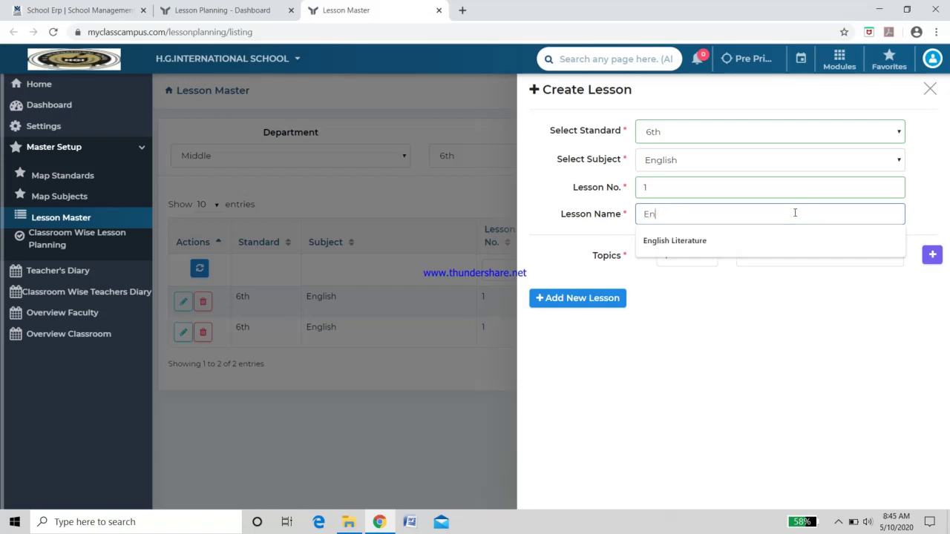
{"action": "type", "text": "glish Writing"}
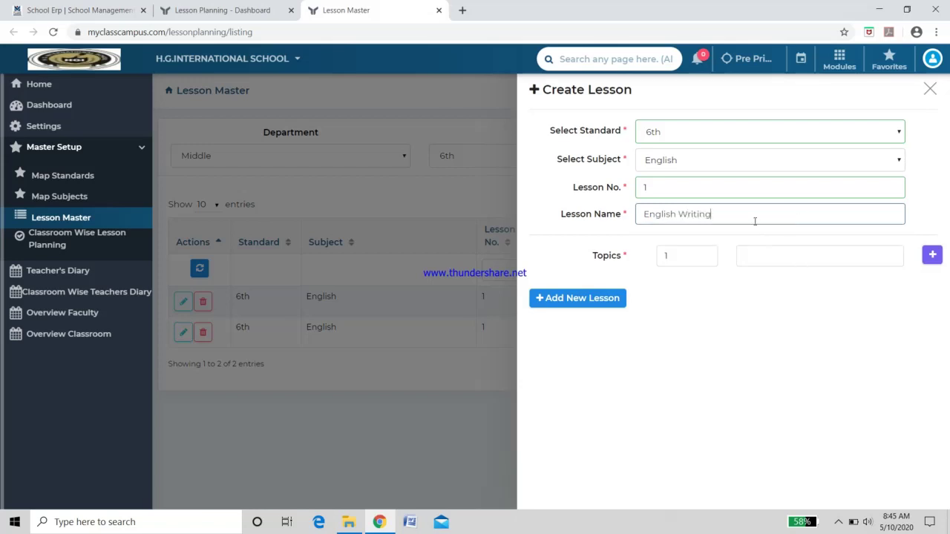
Enter Letter Writing as the lesson's first topic
{"action": "left_click", "coordinate": [770, 259]}
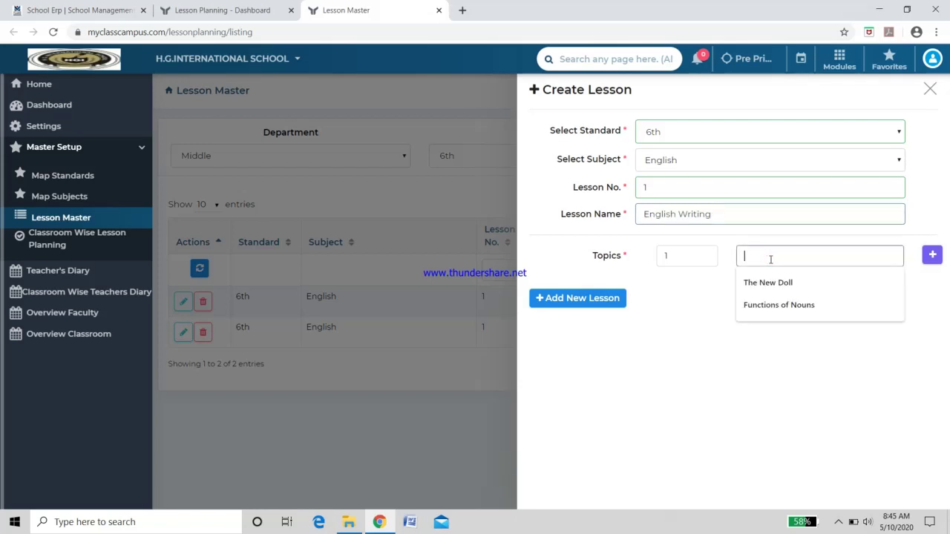
{"action": "type", "text": "Letter "}
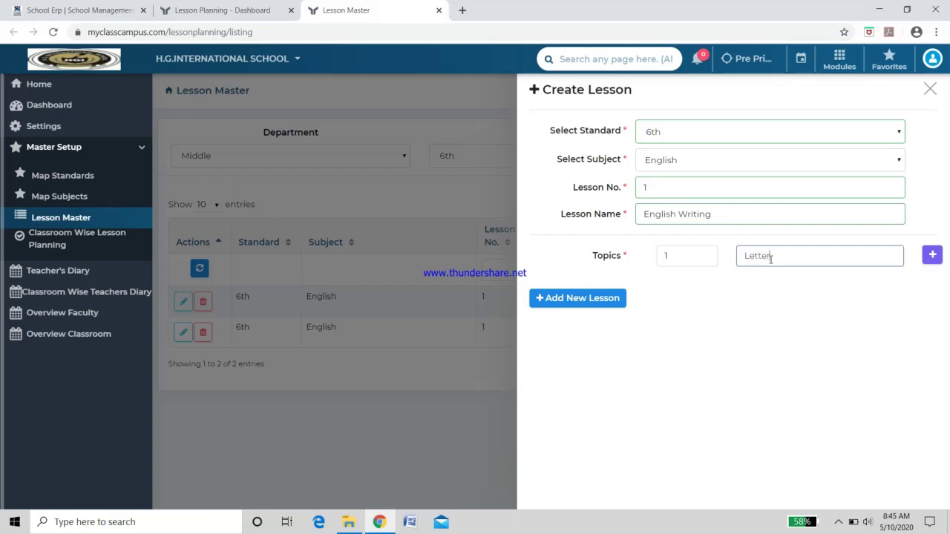
{"action": "type", "text": "Writing"}
{"action": "left_click", "coordinate": [933, 256]}
{"action": "left_click", "coordinate": [794, 282]}
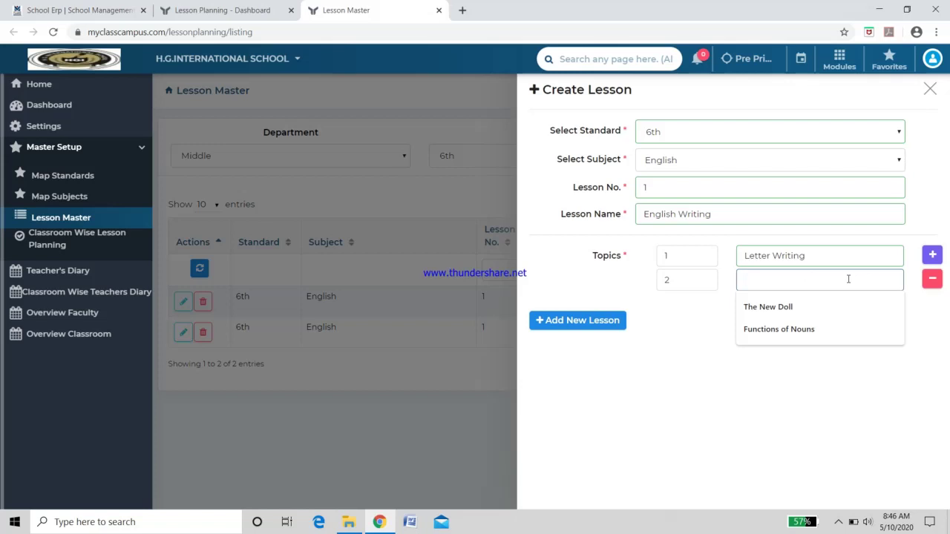
{"action": "left_click", "coordinate": [932, 285]}
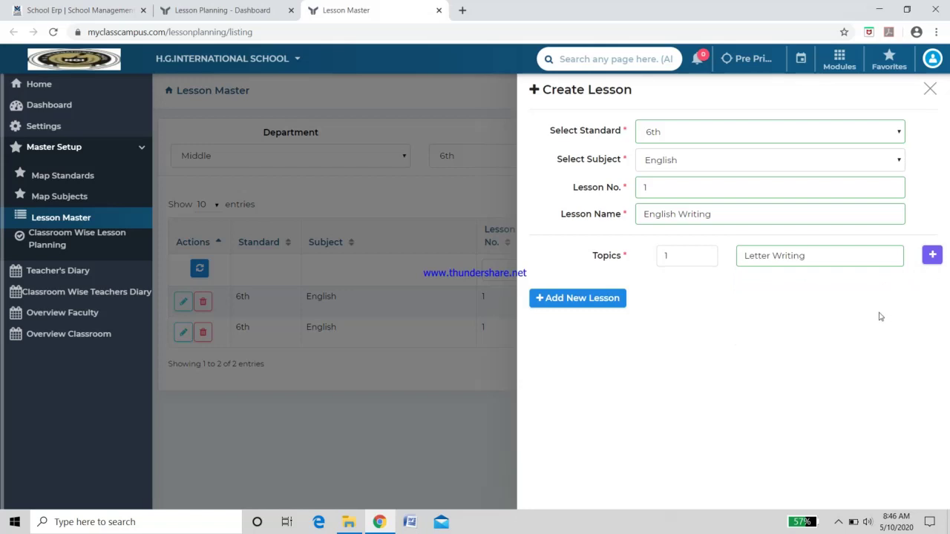
Save the new English Writing lesson
{"action": "left_click", "coordinate": [588, 304]}
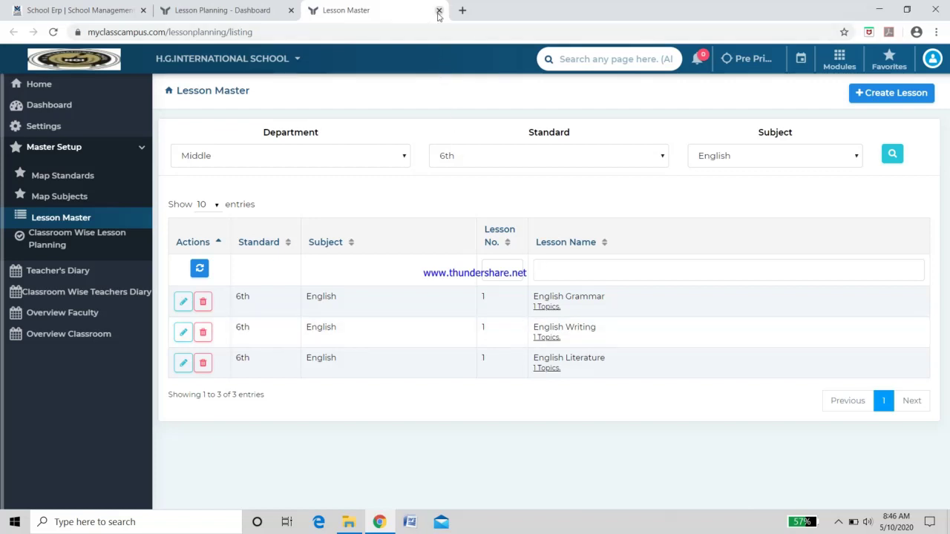
Return to the home dashboard, close the leftover Lesson Planning page, and open the Pocket Study module
{"action": "left_click", "coordinate": [44, 91]}
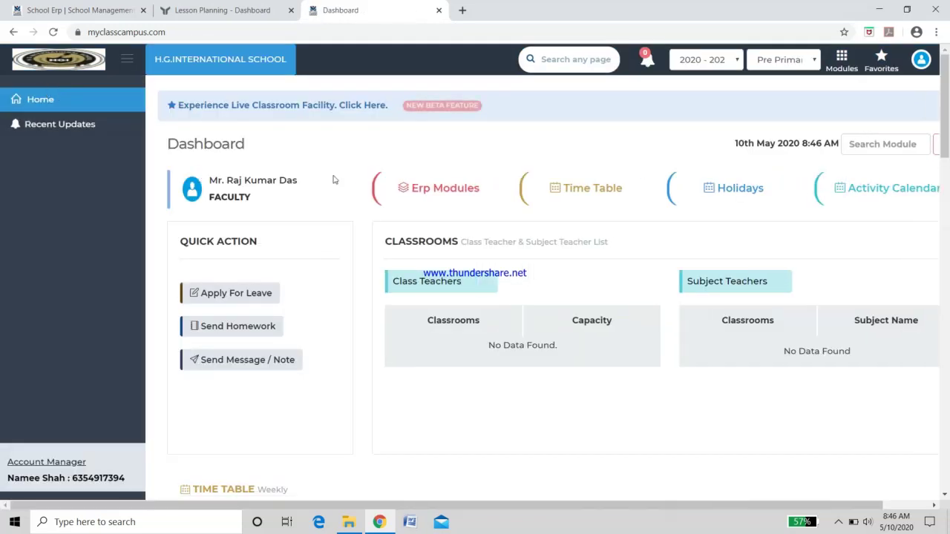
{"action": "left_click", "coordinate": [291, 11]}
{"action": "scroll", "coordinate": [405, 164], "scroll_direction": "down", "scroll_amount": 5}
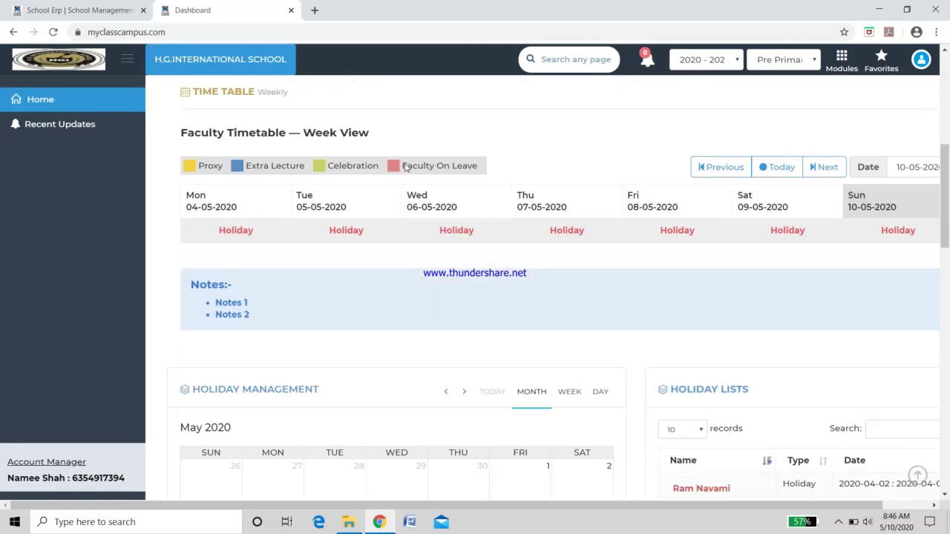
{"action": "scroll", "coordinate": [405, 165], "scroll_direction": "down", "scroll_amount": 12}
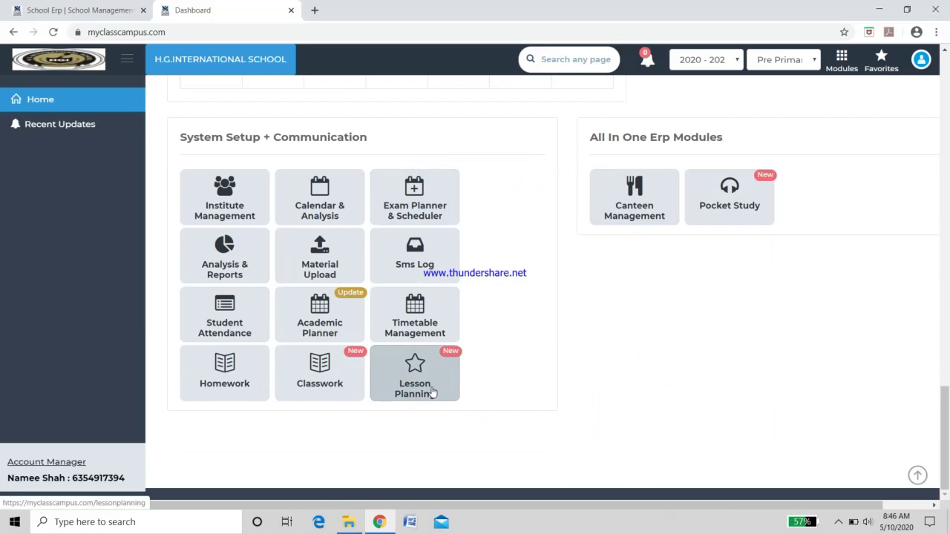
{"action": "left_click", "coordinate": [740, 211]}
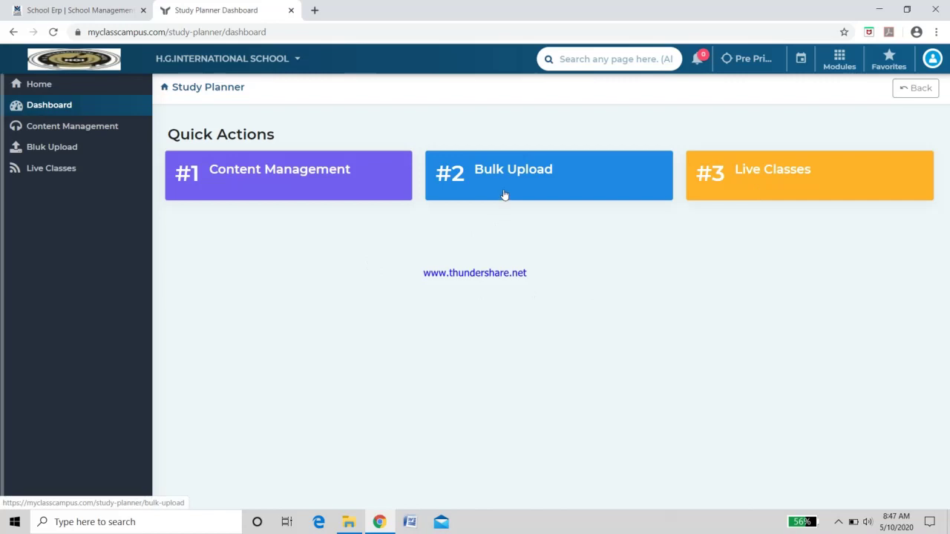
Open Content Management and display the subjects for the Middle department, standard 6th
{"action": "left_click", "coordinate": [274, 185]}
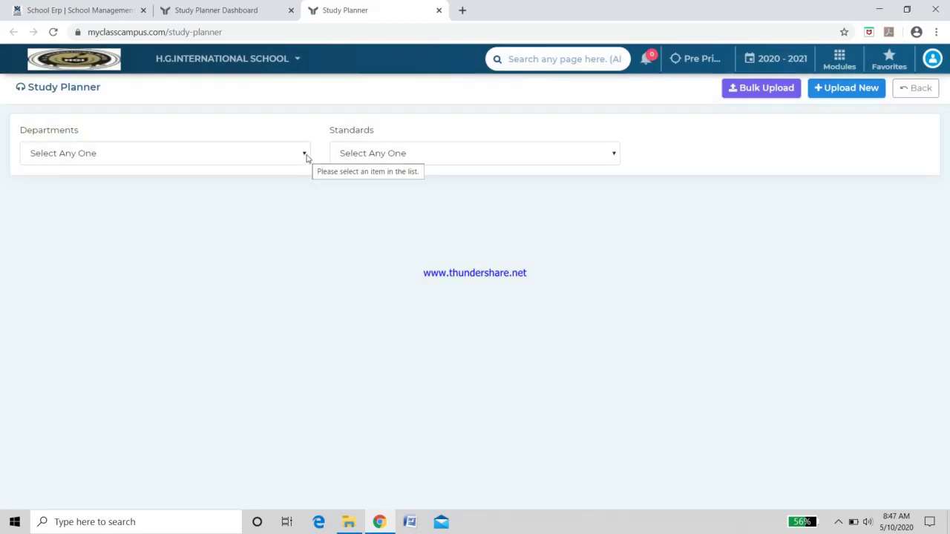
{"action": "left_click", "coordinate": [305, 156]}
{"action": "left_click", "coordinate": [296, 202]}
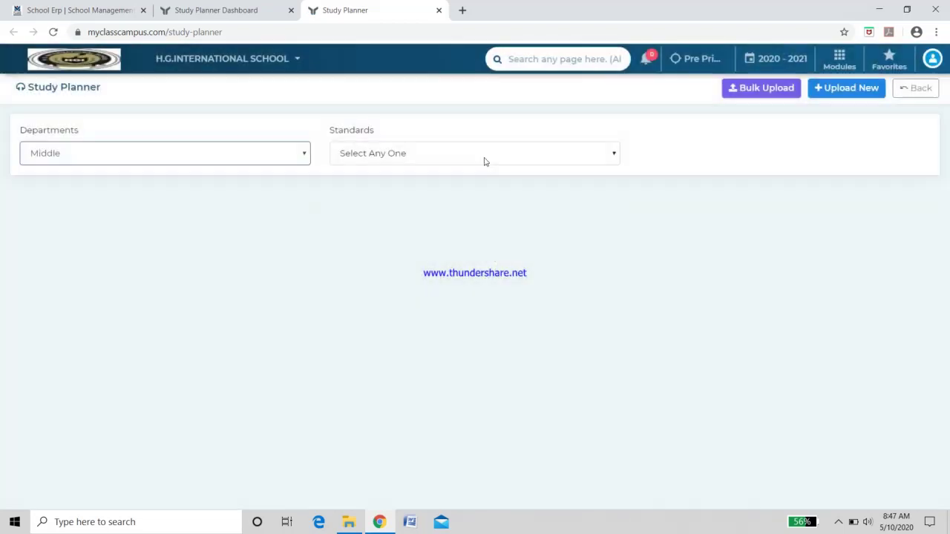
{"action": "left_click", "coordinate": [484, 156]}
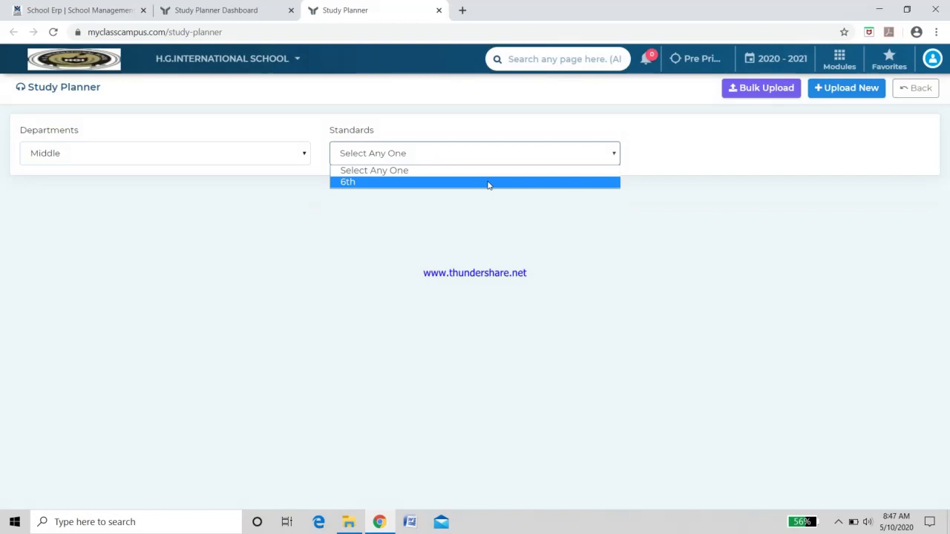
{"action": "left_click", "coordinate": [488, 184]}
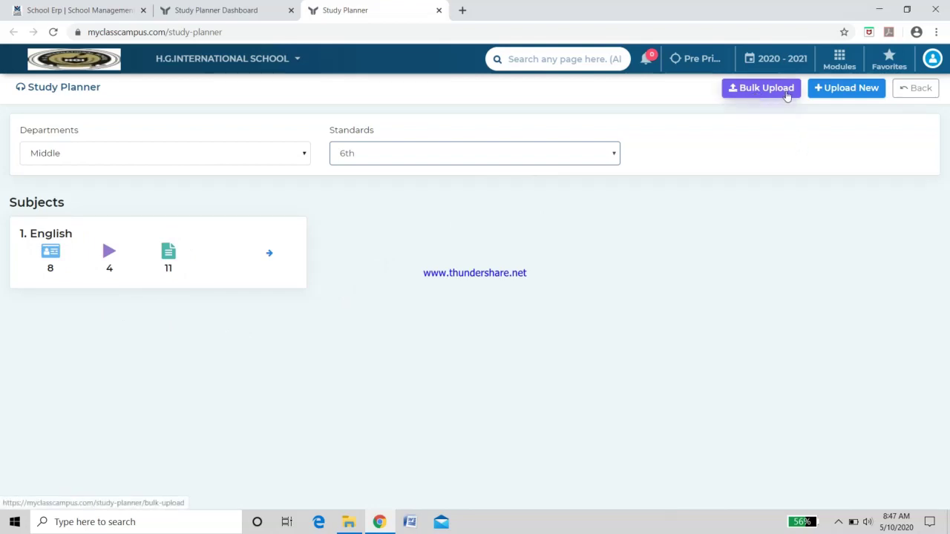
Begin a new content upload for the Middle department, standard 6th, subject English
{"action": "left_click", "coordinate": [843, 97]}
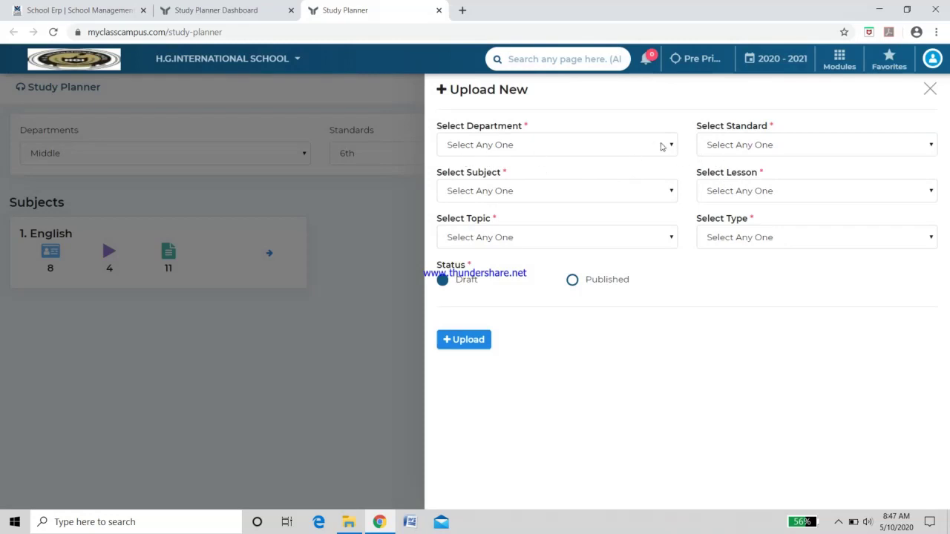
{"action": "left_click", "coordinate": [674, 147]}
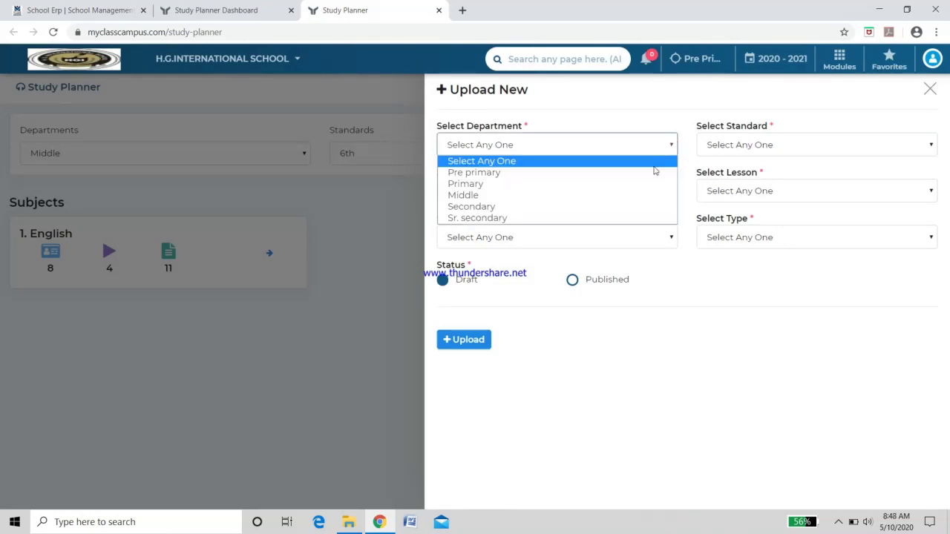
{"action": "left_click", "coordinate": [654, 195]}
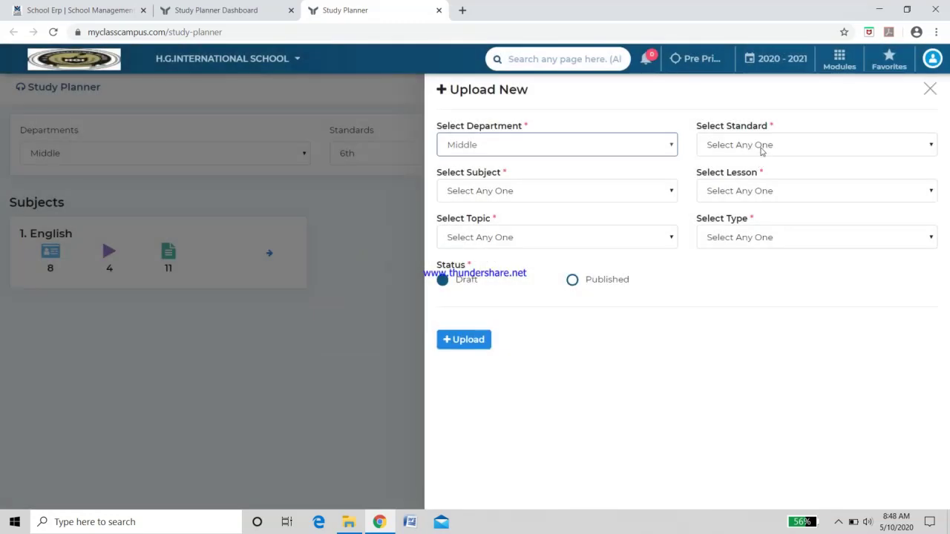
{"action": "left_click", "coordinate": [763, 149]}
{"action": "left_click", "coordinate": [729, 172]}
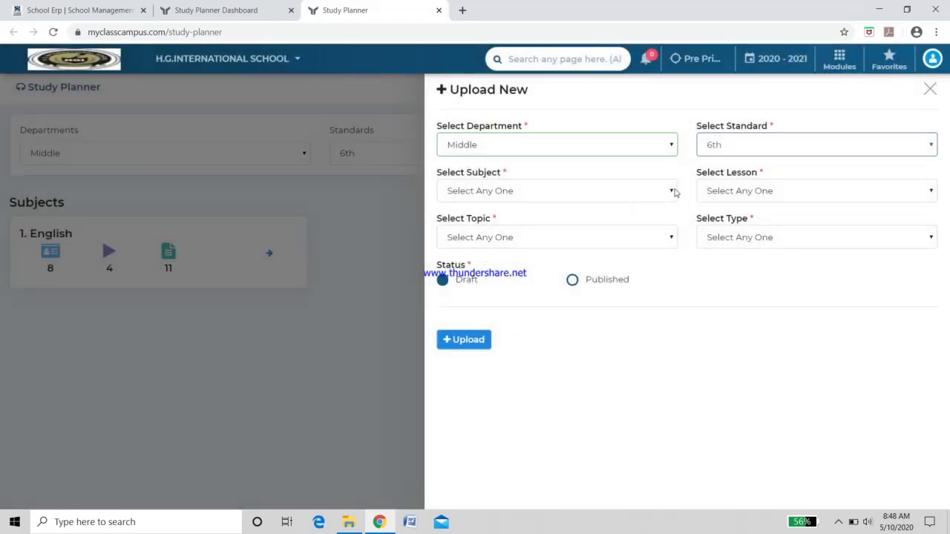
{"action": "left_click", "coordinate": [673, 192]}
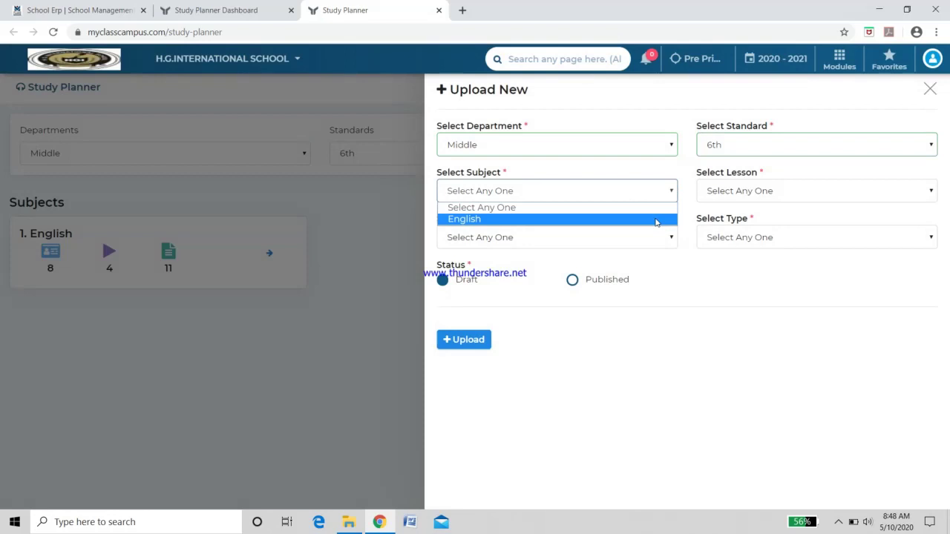
{"action": "left_click", "coordinate": [657, 220]}
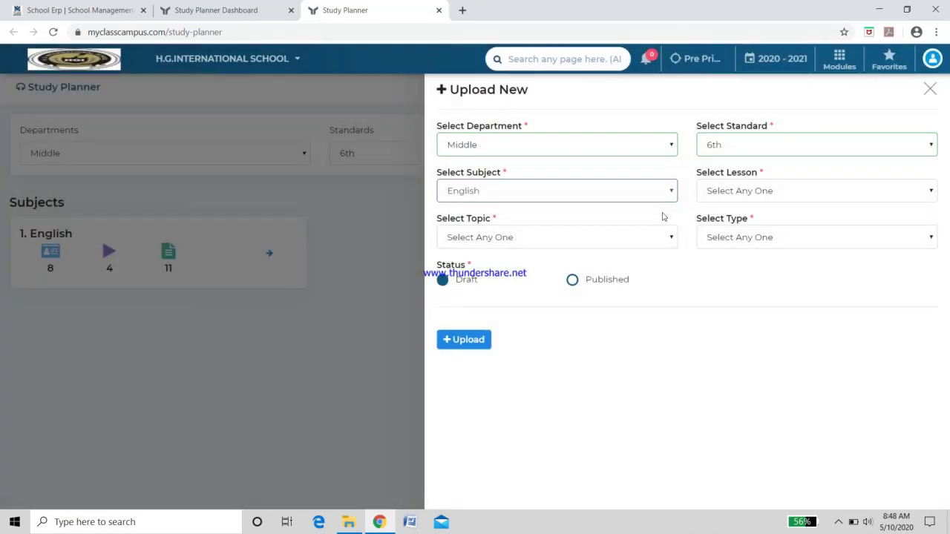
Assign the upload to the English writing lesson and Letter writing topic, with Document as its type
{"action": "left_click", "coordinate": [816, 193]}
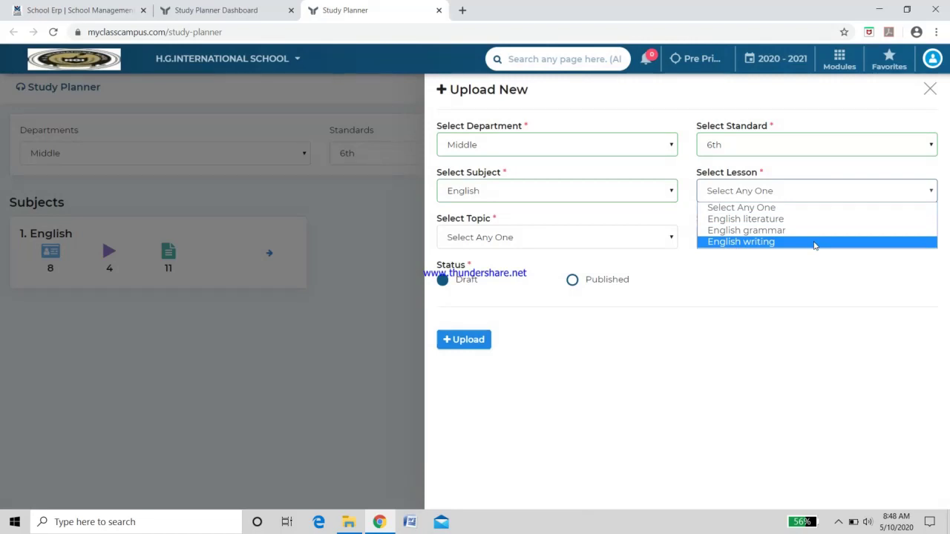
{"action": "left_click", "coordinate": [814, 243]}
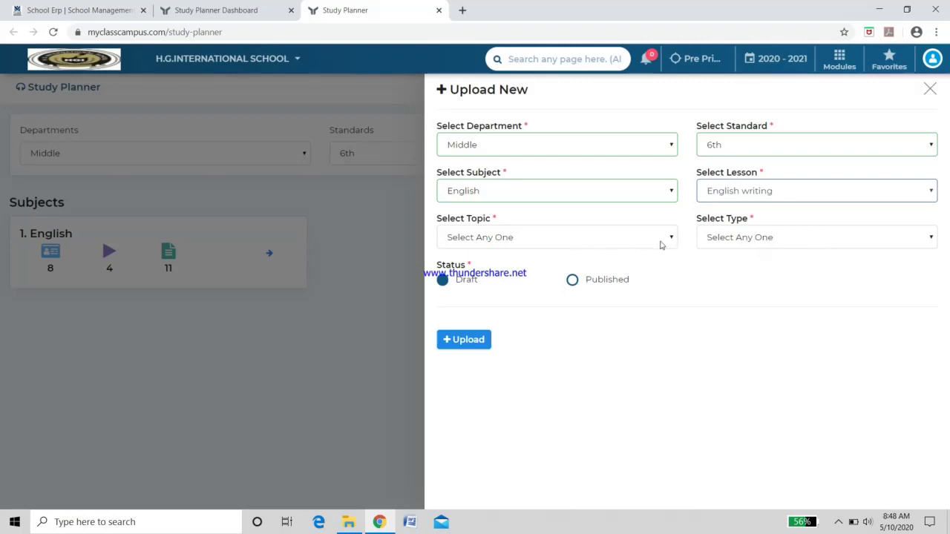
{"action": "left_click", "coordinate": [671, 239]}
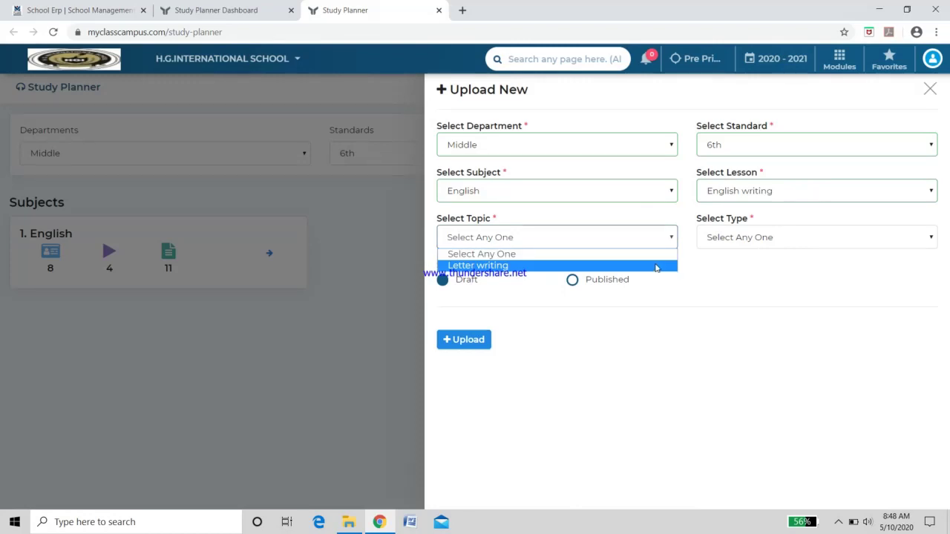
{"action": "left_click", "coordinate": [657, 266]}
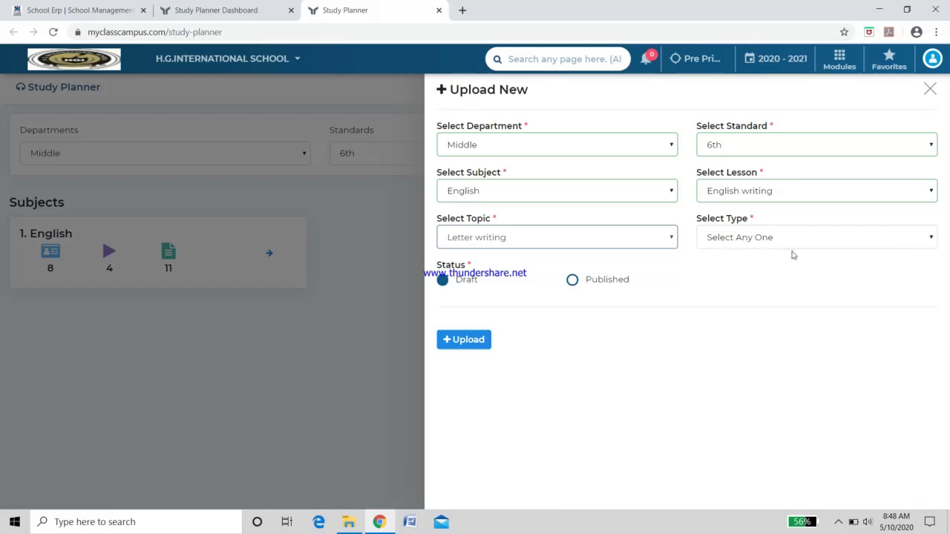
{"action": "left_click", "coordinate": [933, 239]}
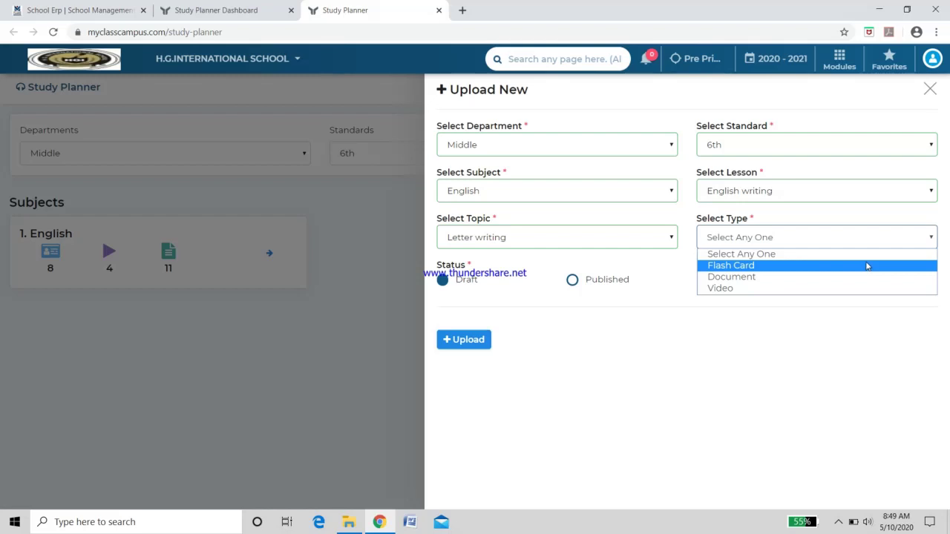
{"action": "left_click", "coordinate": [870, 277]}
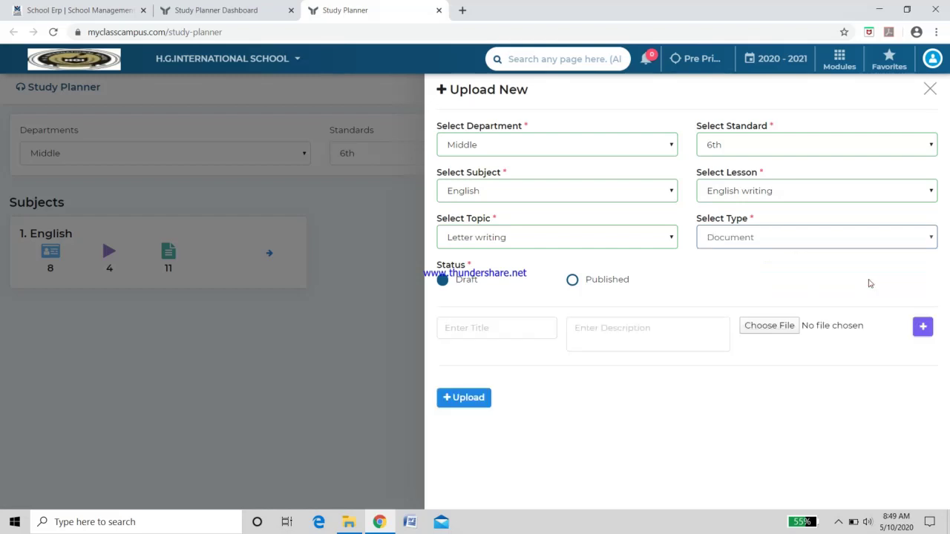
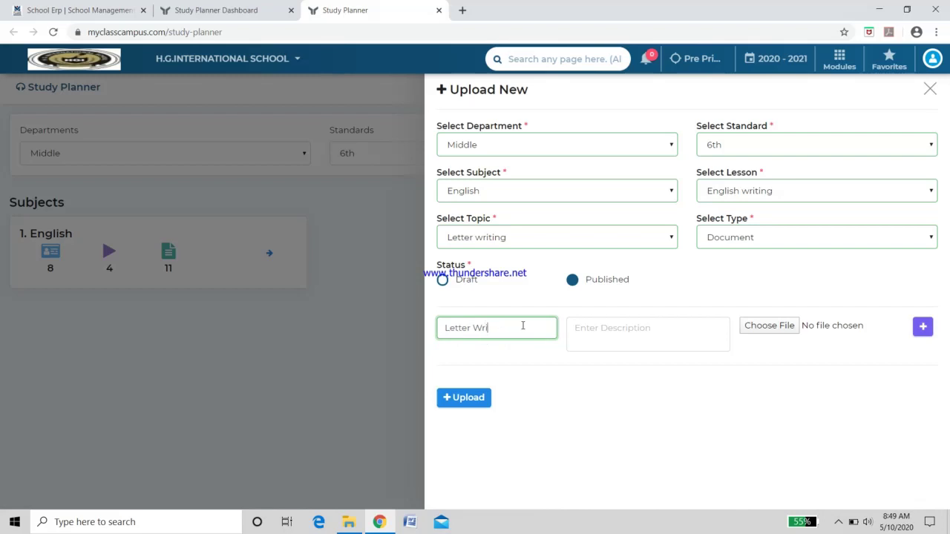
Title the published document Letter Writing and describe it as Formal Letter
{"action": "type", "text": "ng"}
{"action": "left_click", "coordinate": [614, 332]}
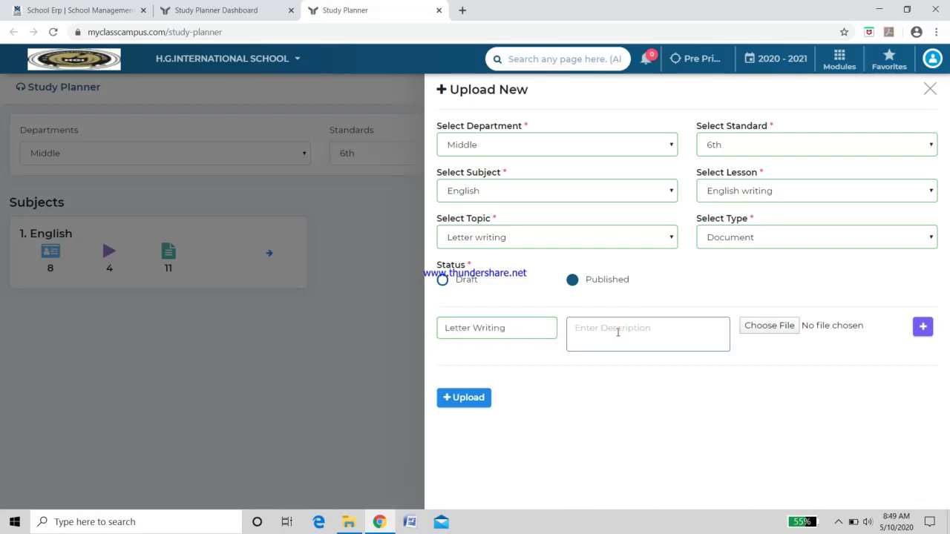
{"action": "type", "text": "Formal Letter"}
Attach the Formal Letter Format PDF from the 28.04.20 folder inside New folder and upload the document
{"action": "left_click", "coordinate": [760, 327]}
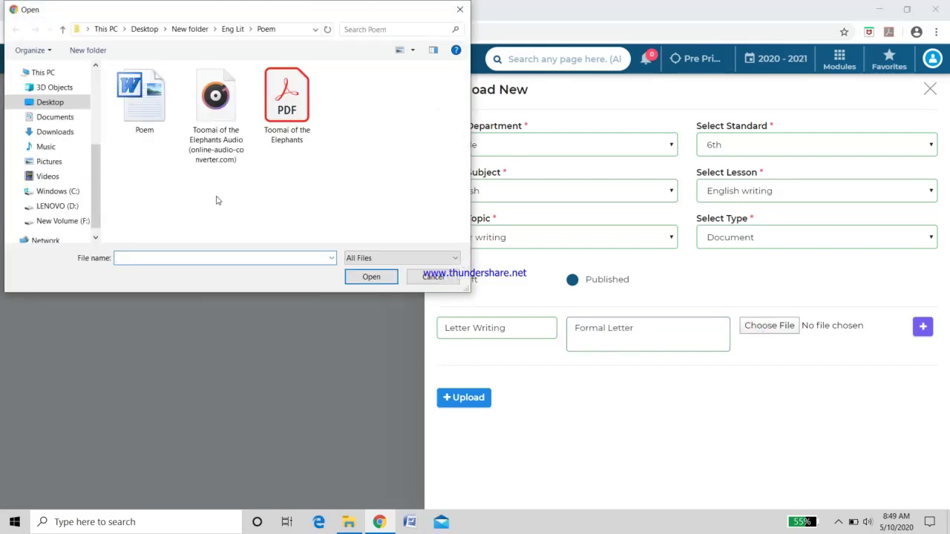
{"action": "left_click", "coordinate": [63, 31]}
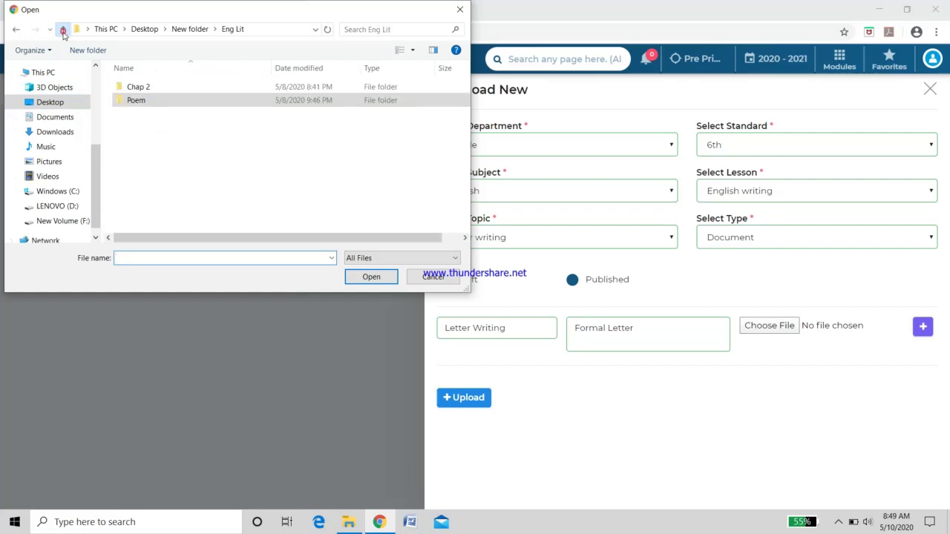
{"action": "left_click", "coordinate": [63, 30]}
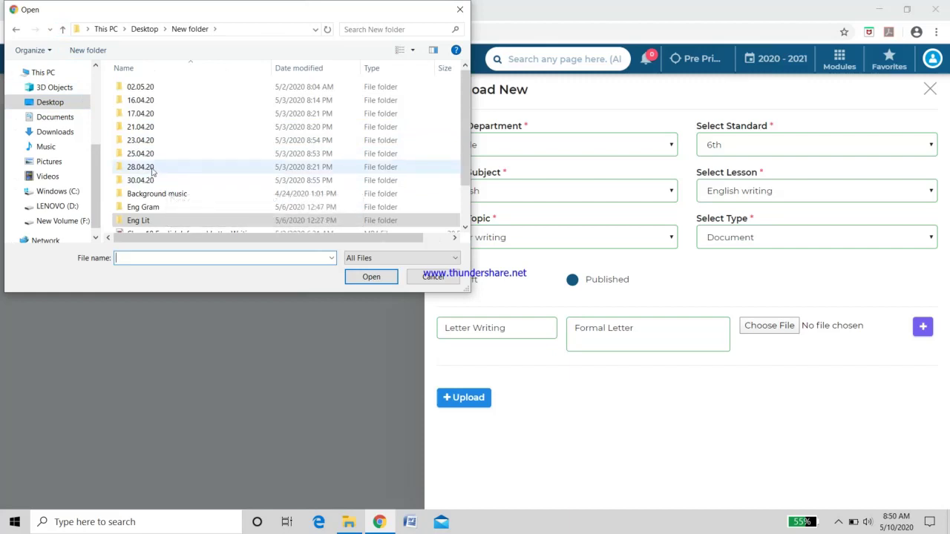
{"action": "double_click", "coordinate": [152, 171]}
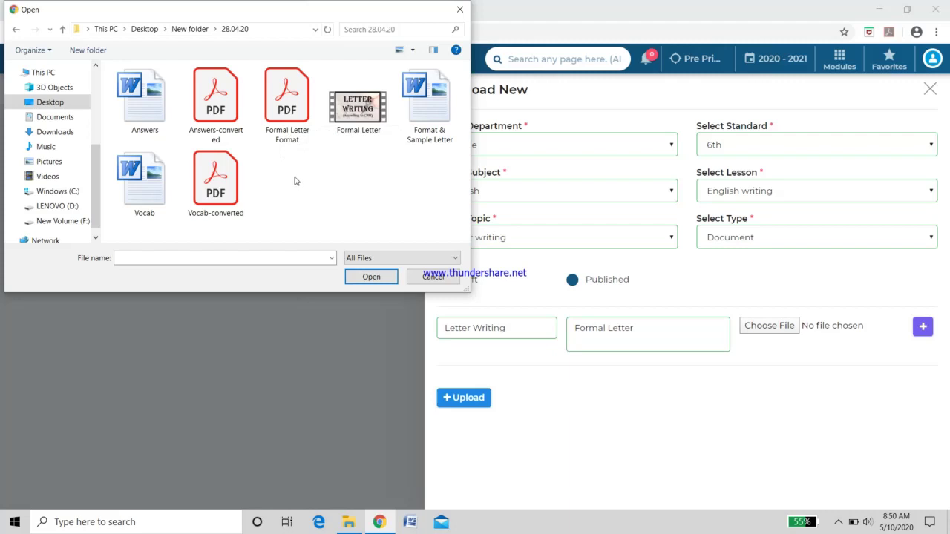
{"action": "left_click", "coordinate": [290, 118]}
{"action": "left_click", "coordinate": [369, 271]}
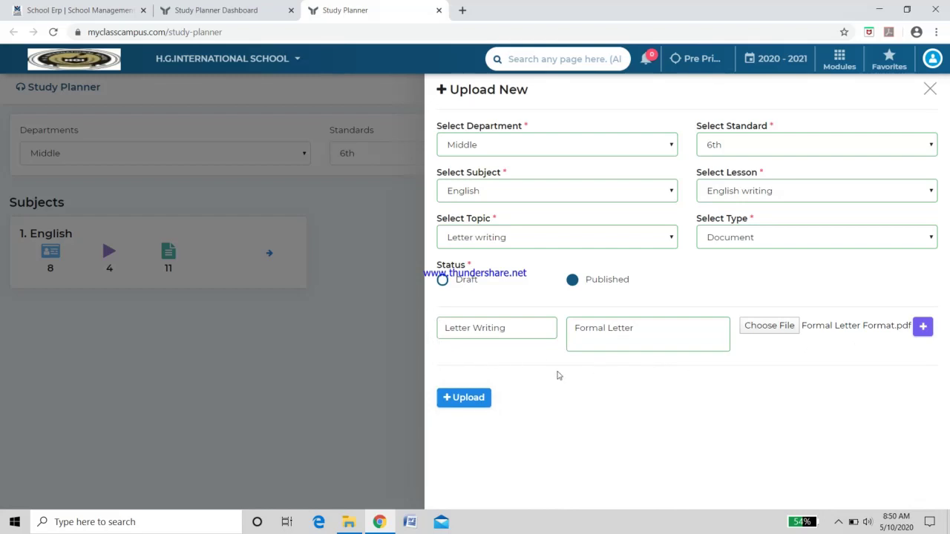
{"action": "left_click", "coordinate": [476, 403]}
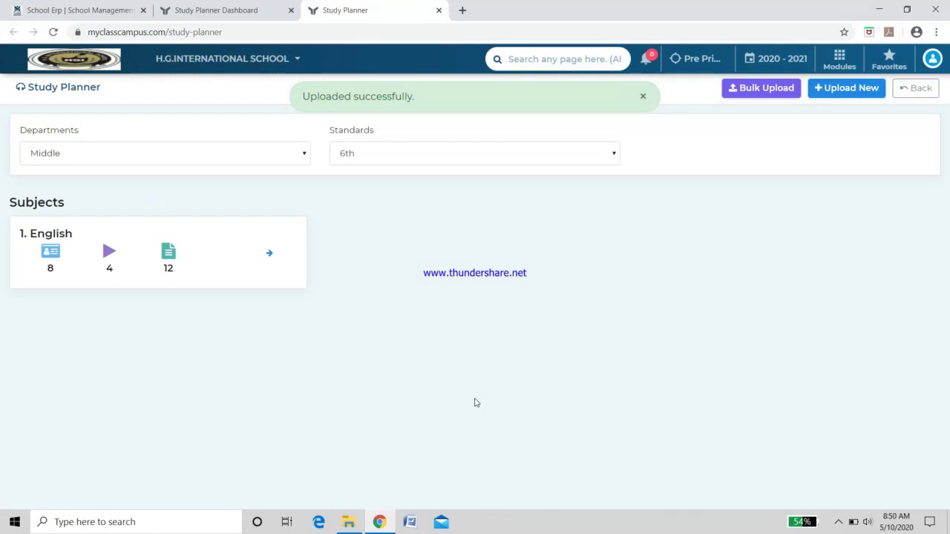
Open the content list of the Letter writing topic in the English subject's English writing lesson
{"action": "left_click", "coordinate": [40, 236]}
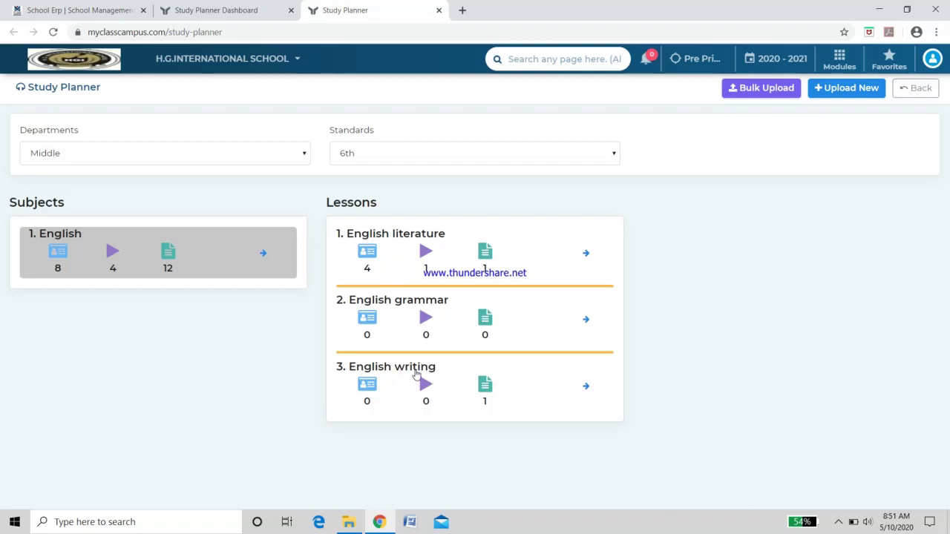
{"action": "left_click", "coordinate": [416, 373]}
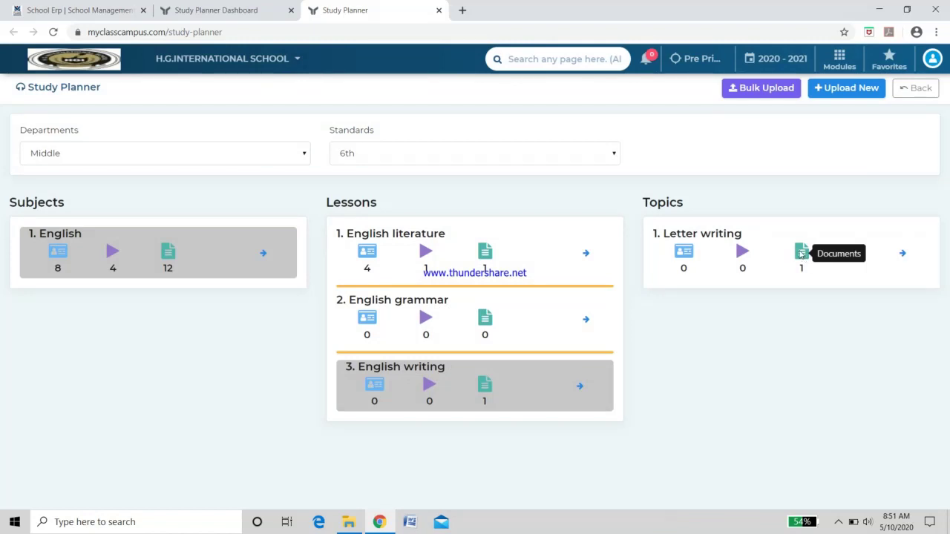
{"action": "left_click", "coordinate": [901, 253]}
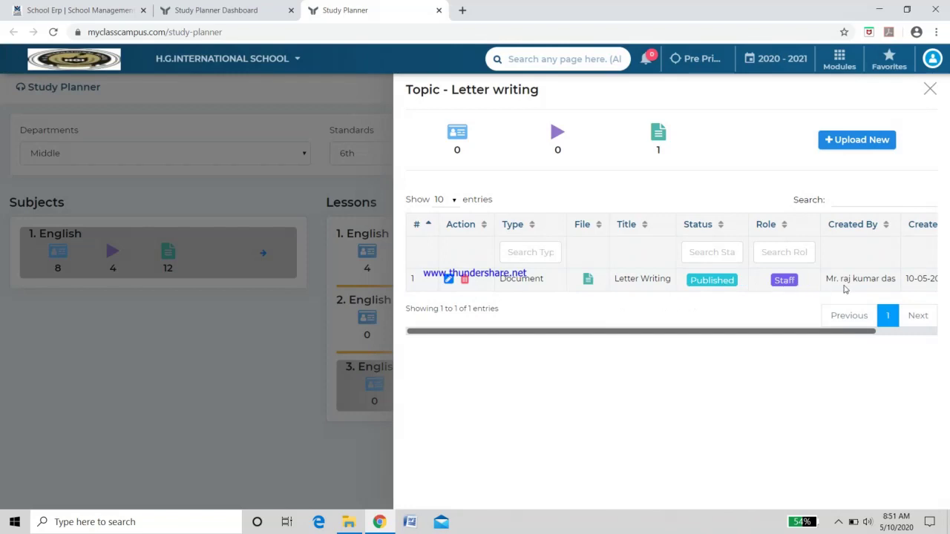
{"action": "mouse_move", "coordinate": [838, 331]}
{"action": "left_mouse_down"}
{"action": "mouse_move", "coordinate": [896, 329]}
{"action": "mouse_move", "coordinate": [832, 333]}
{"action": "left_mouse_up"}
Open the uploaded Letter Writing document, read through its pages, and close it again
{"action": "left_click", "coordinate": [588, 281]}
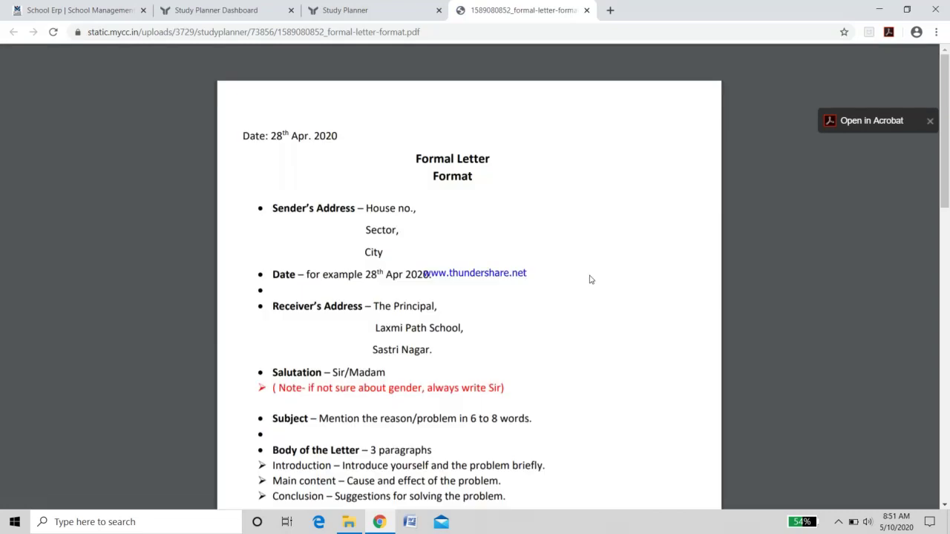
{"action": "scroll", "coordinate": [634, 235], "scroll_direction": "down", "scroll_amount": 2}
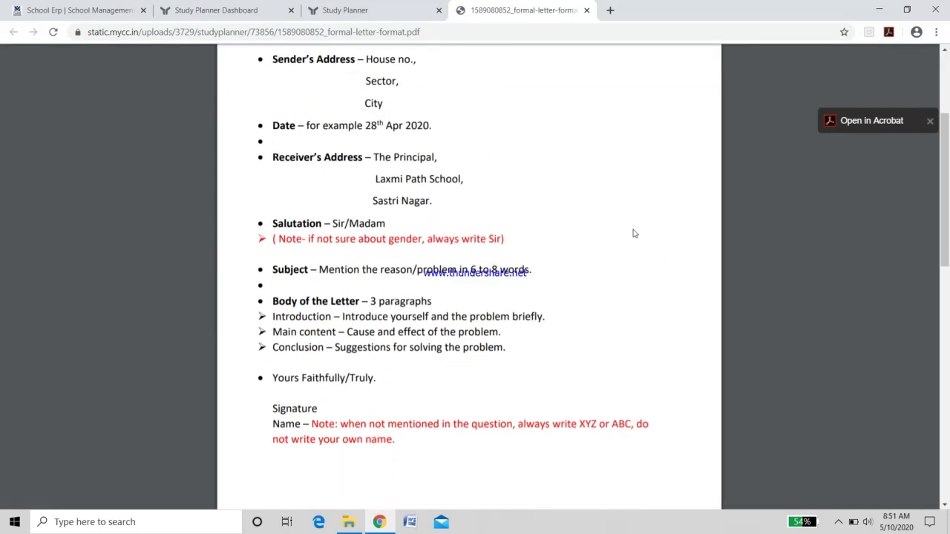
{"action": "scroll", "coordinate": [635, 235], "scroll_direction": "down", "scroll_amount": 8}
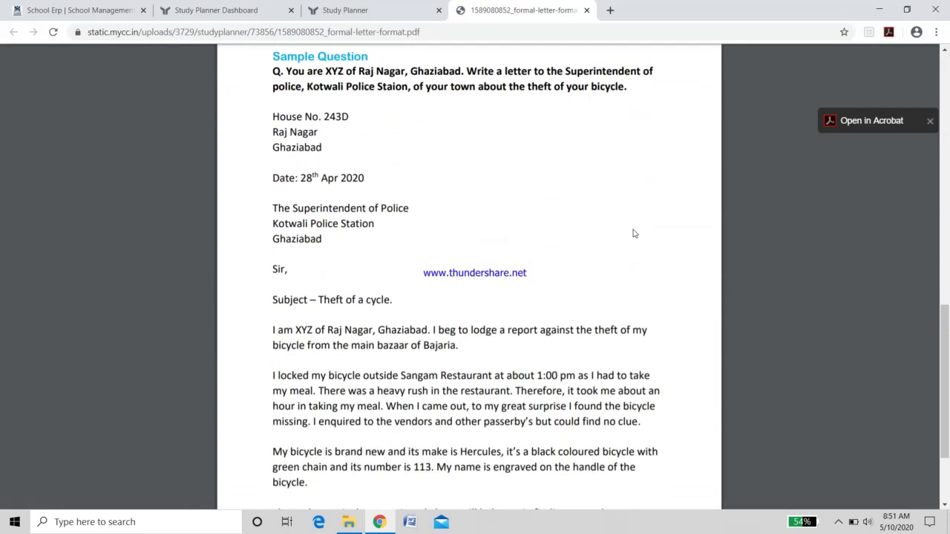
{"action": "scroll", "coordinate": [634, 234], "scroll_direction": "down", "scroll_amount": 2}
{"action": "scroll", "coordinate": [635, 234], "scroll_direction": "up", "scroll_amount": 15}
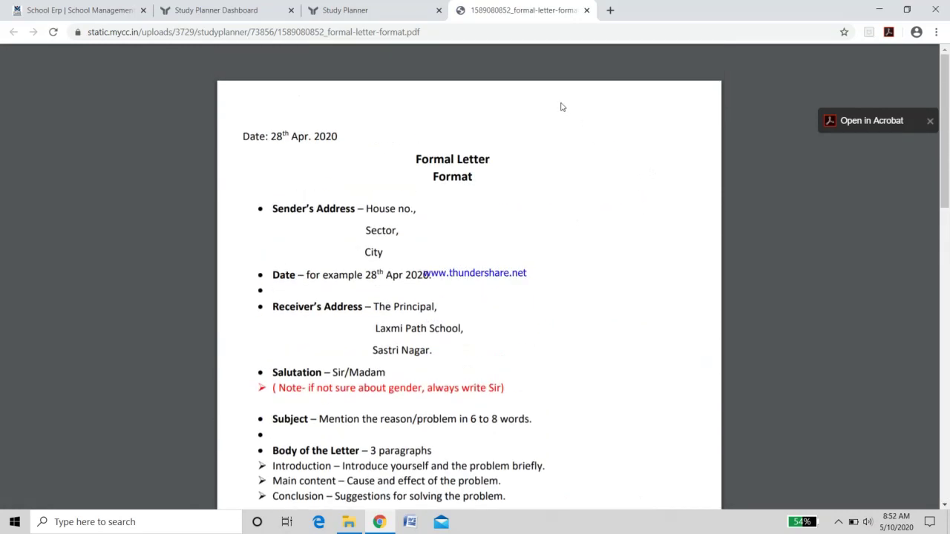
{"action": "left_click", "coordinate": [586, 10]}
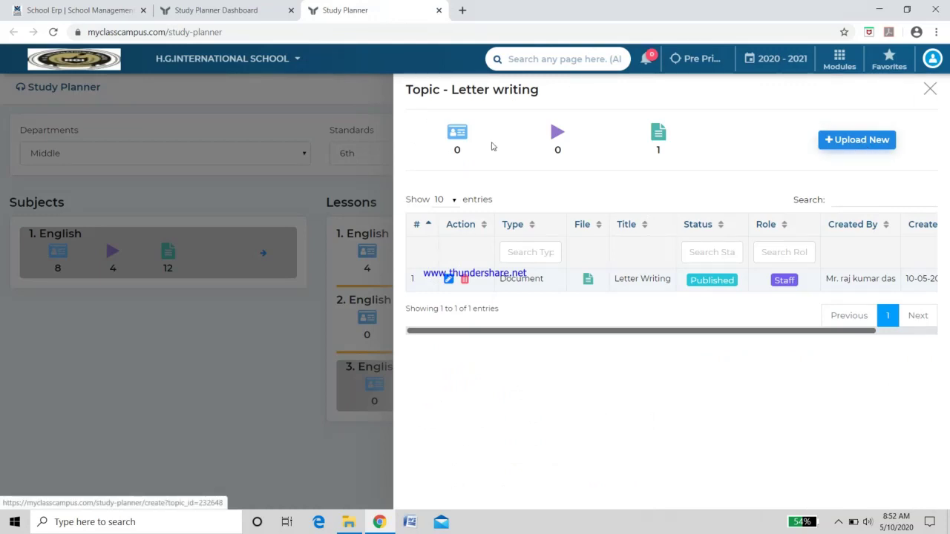
Begin another upload for the Letter writing topic with Video as its type
{"action": "left_click", "coordinate": [856, 141]}
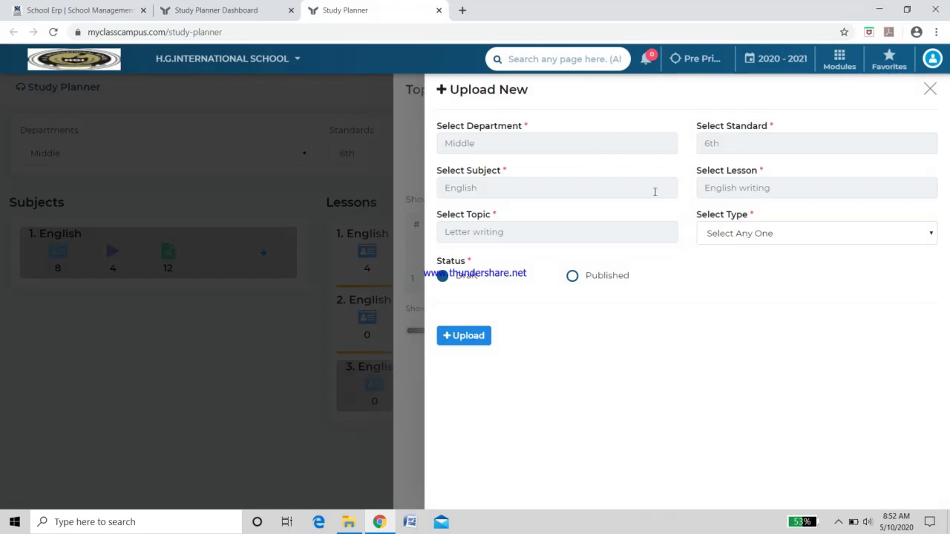
{"action": "left_click", "coordinate": [931, 236]}
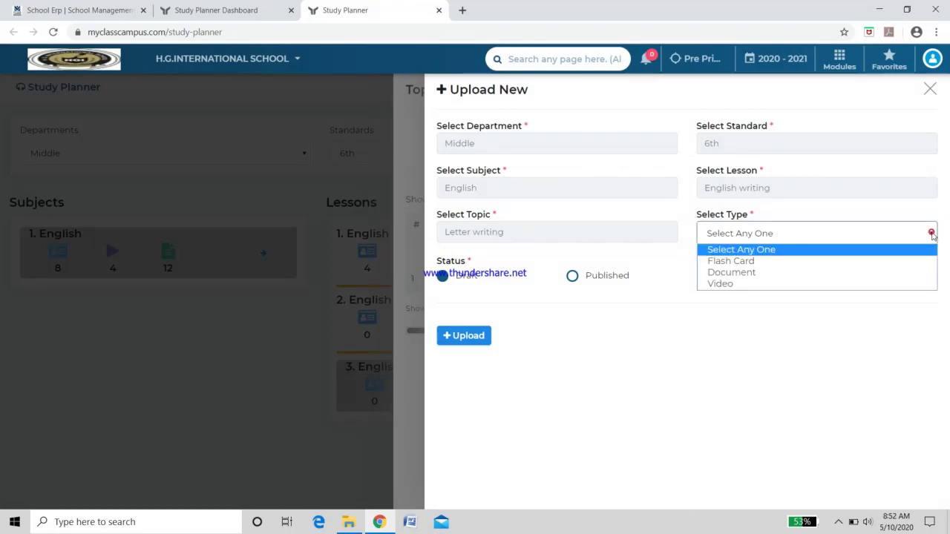
{"action": "left_click", "coordinate": [901, 287]}
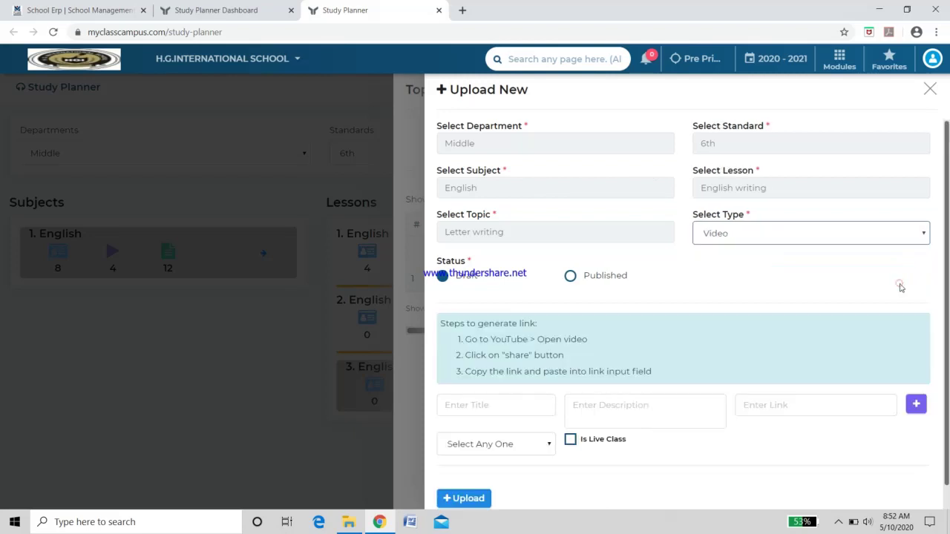
Set the video upload's status to Published, its title to "Letter Writing" and its description to "Formal Letter"
{"action": "left_click", "coordinate": [570, 275]}
{"action": "scroll", "coordinate": [699, 272], "scroll_direction": "down", "scroll_amount": 1}
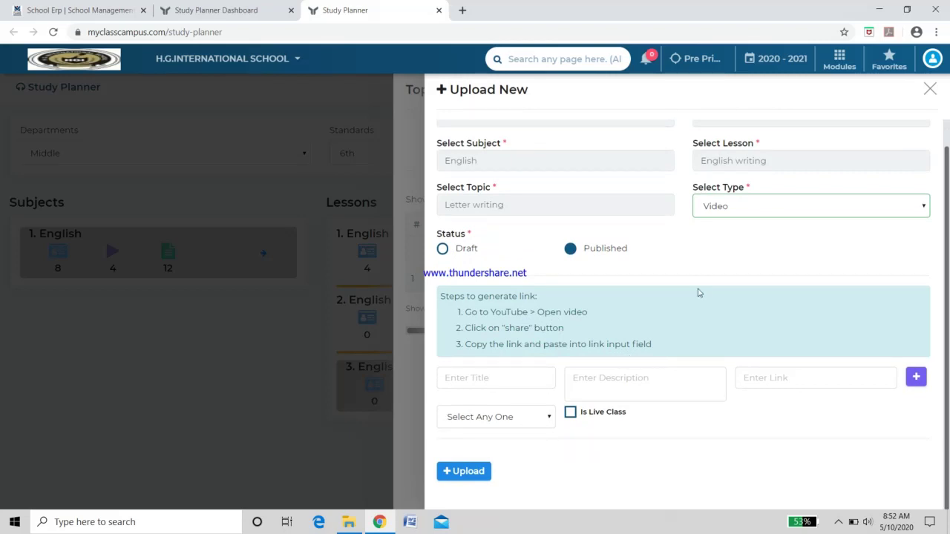
{"action": "left_click", "coordinate": [509, 379]}
{"action": "type", "text": "Letter Wr"}
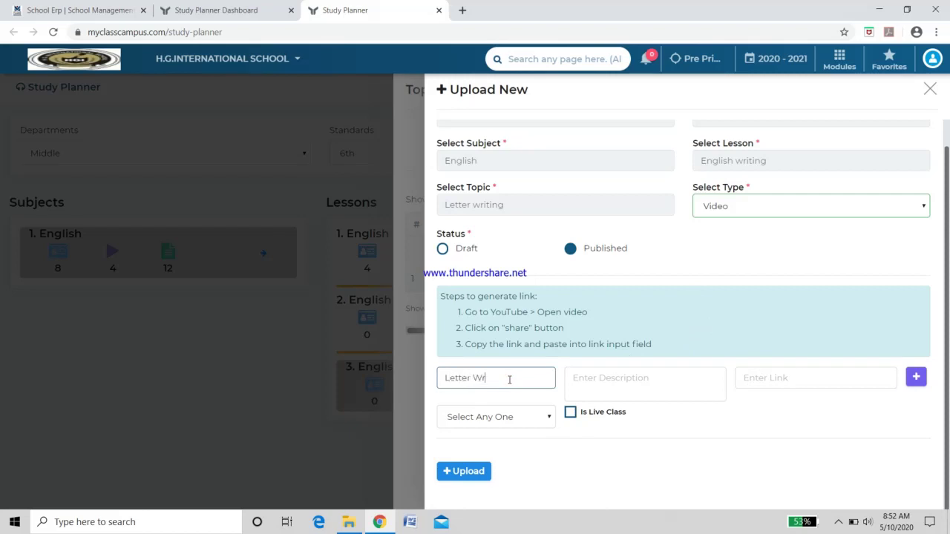
{"action": "type", "text": "iting"}
{"action": "left_click", "coordinate": [655, 380]}
{"action": "type", "text": "Fo"}
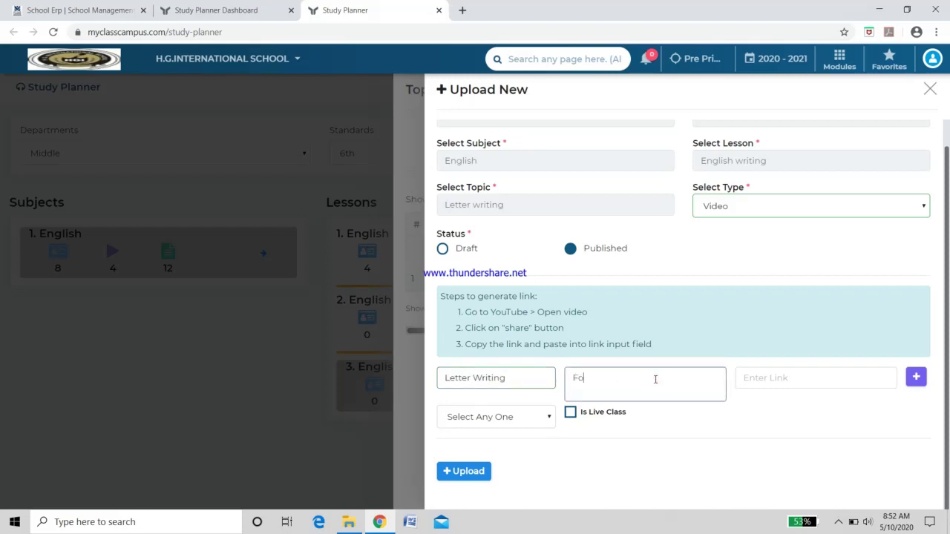
{"action": "type", "text": "rmal Letter"}
{"action": "left_click", "coordinate": [848, 380]}
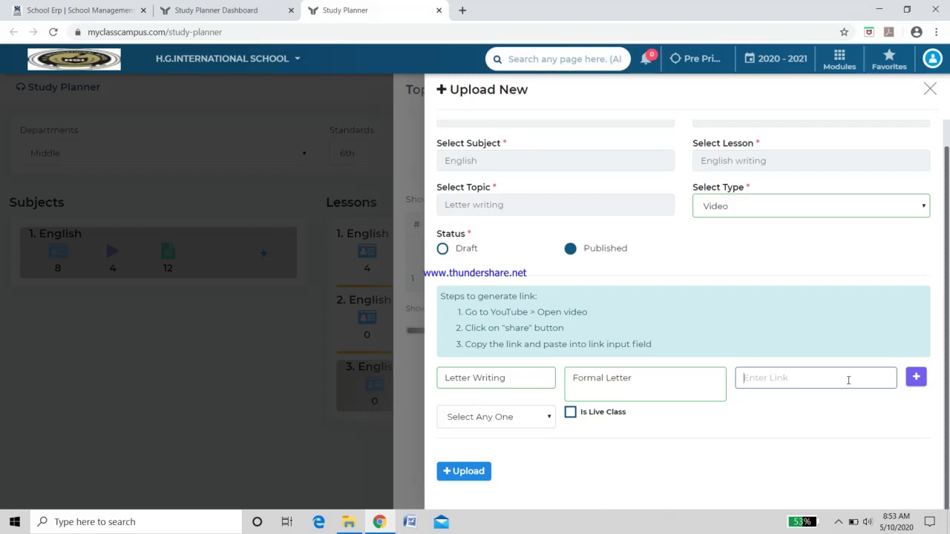
{"action": "type", "text": "https://youtu.be/jY_yp3e4-ed"}
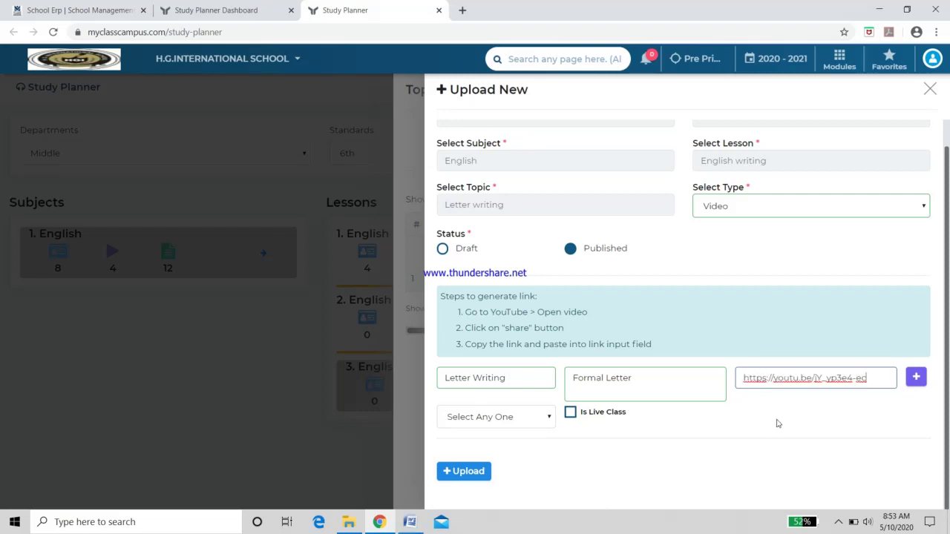
{"action": "left_click", "coordinate": [475, 475]}
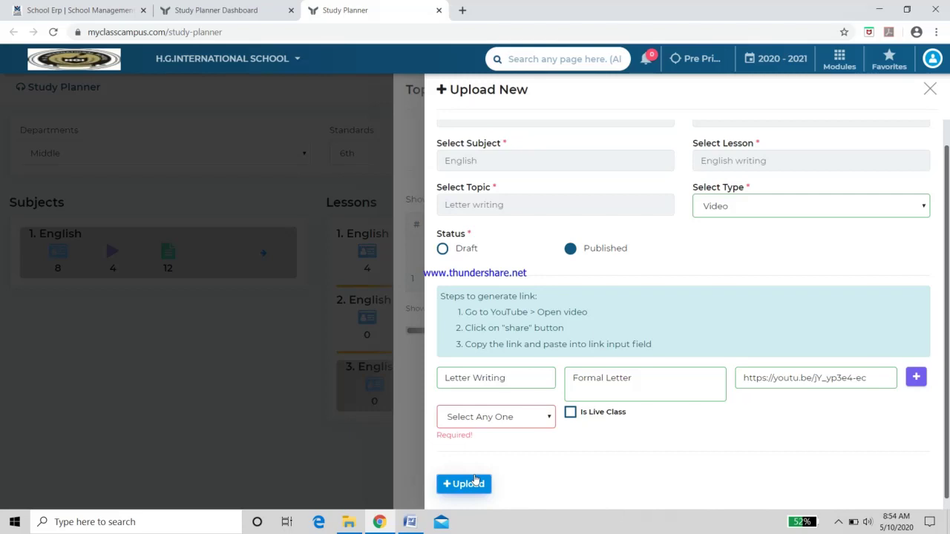
{"action": "left_click", "coordinate": [549, 420]}
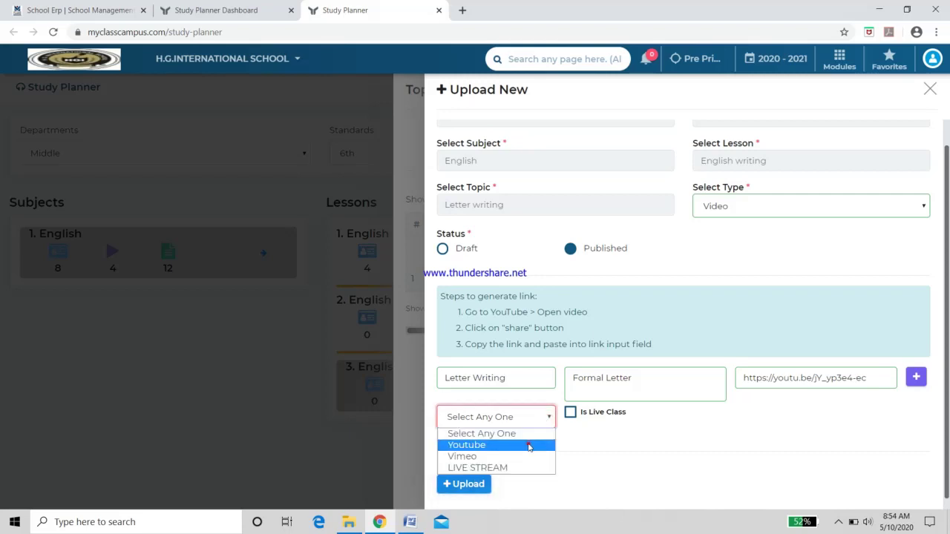
{"action": "left_click", "coordinate": [528, 445]}
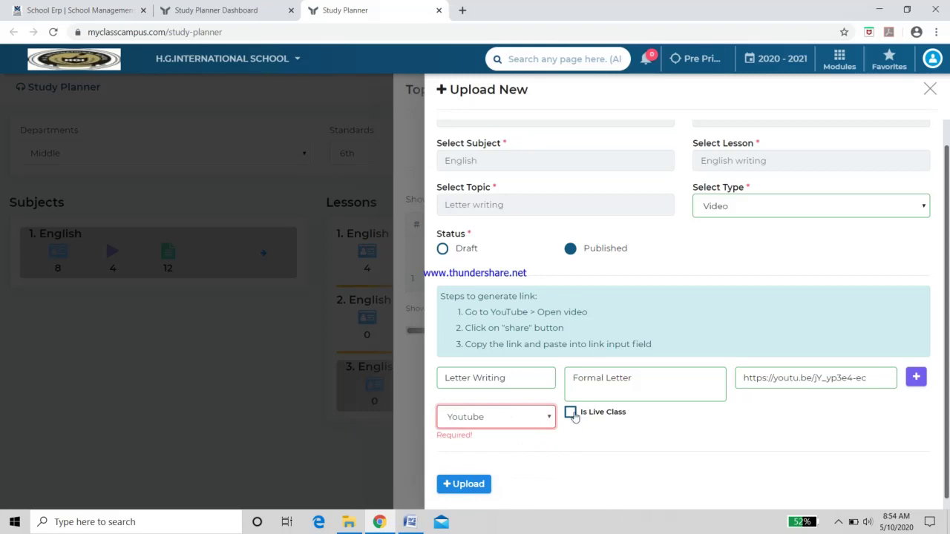
{"action": "left_click", "coordinate": [468, 485]}
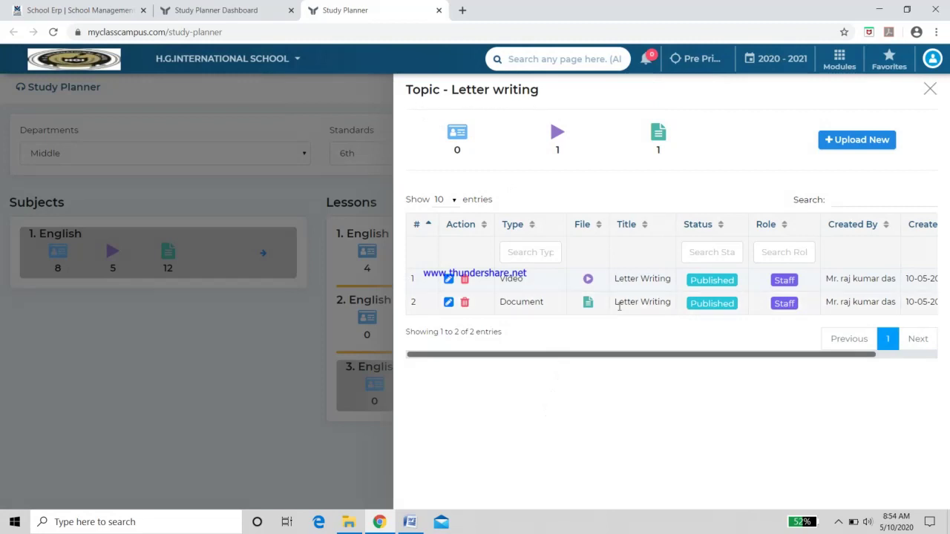
Open the uploaded Letter Writing video, play it briefly, and close it again
{"action": "left_click", "coordinate": [587, 281]}
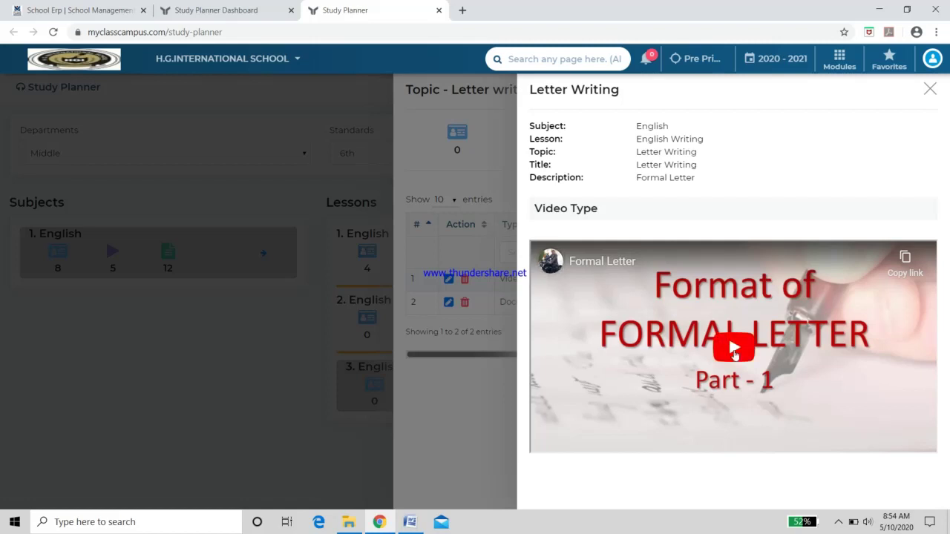
{"action": "left_click", "coordinate": [735, 355]}
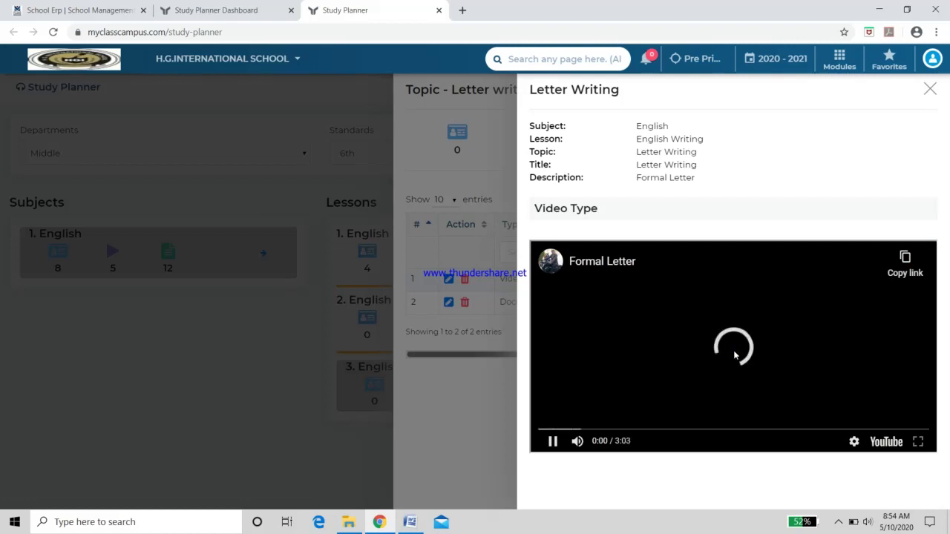
{"action": "key", "text": "Escape"}
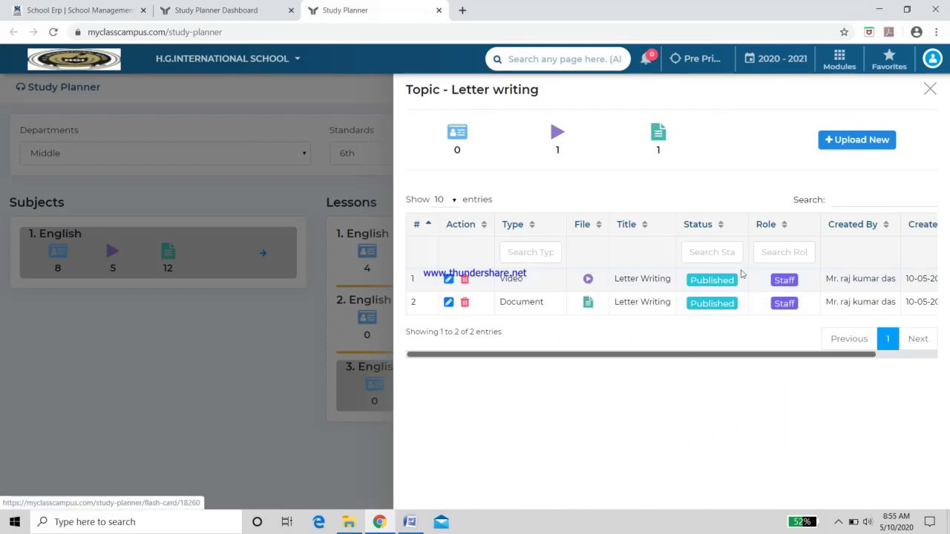
{"action": "left_click", "coordinate": [851, 144]}
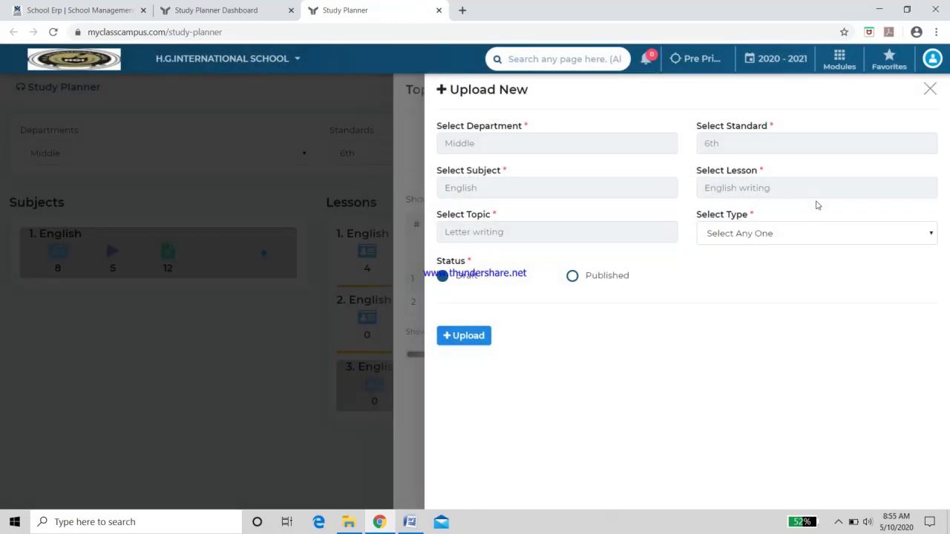
{"action": "left_click", "coordinate": [931, 236]}
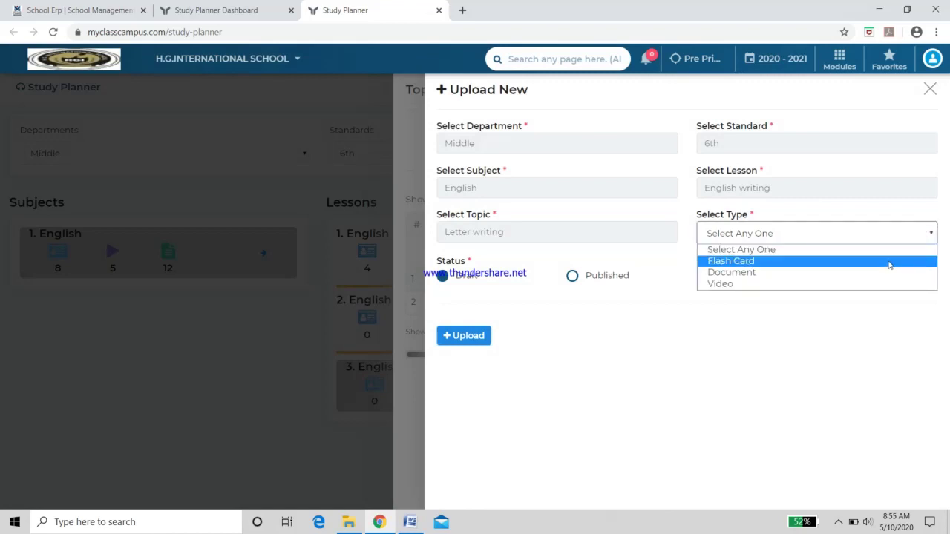
{"action": "left_click", "coordinate": [890, 261]}
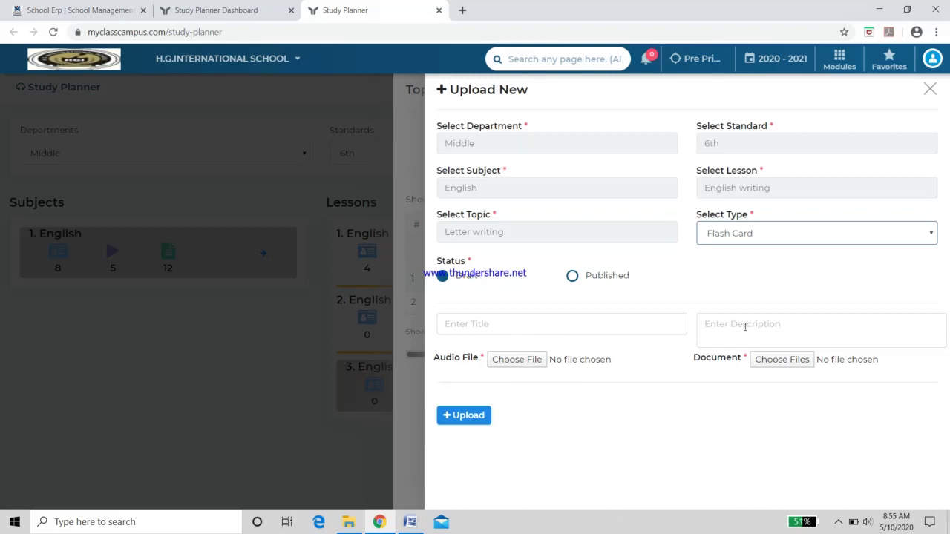
{"action": "left_click", "coordinate": [536, 364]}
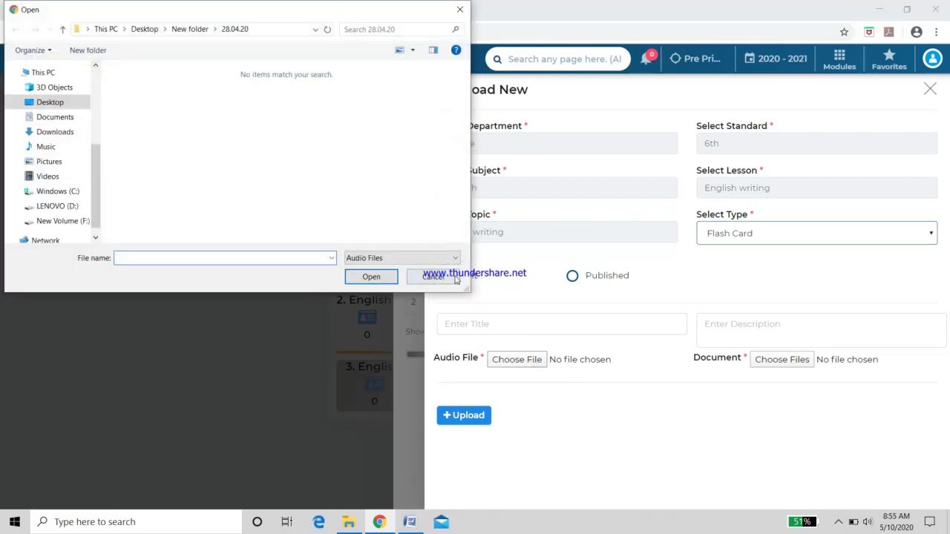
{"action": "left_click", "coordinate": [459, 9]}
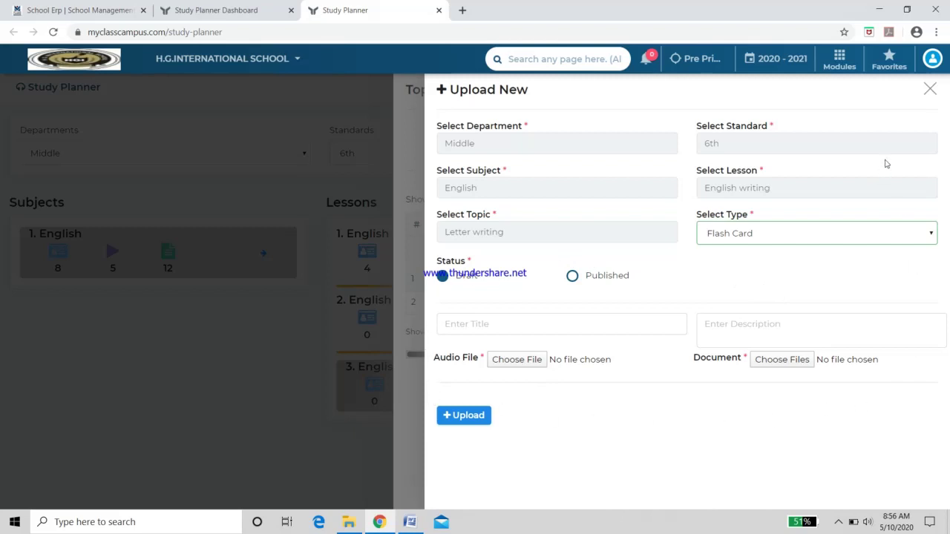
{"action": "left_click", "coordinate": [930, 90]}
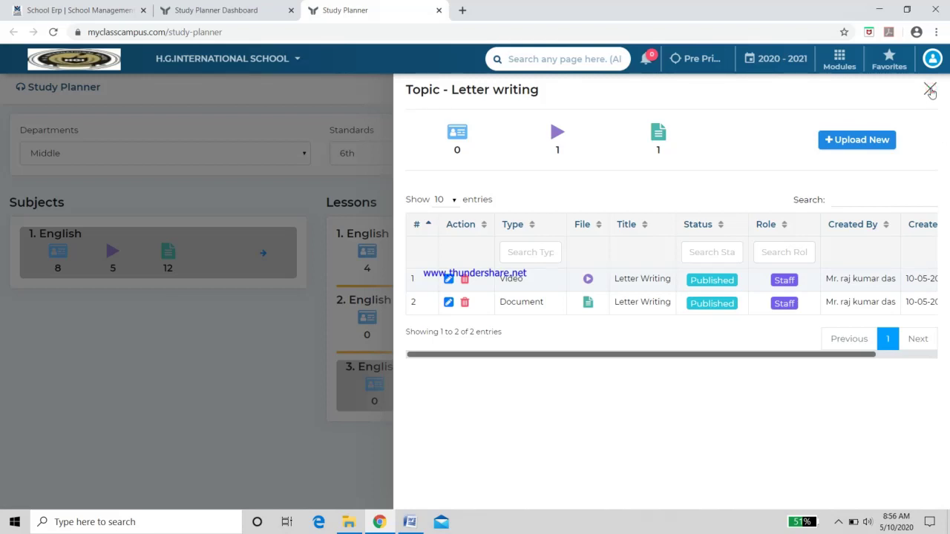
{"action": "left_click", "coordinate": [275, 368]}
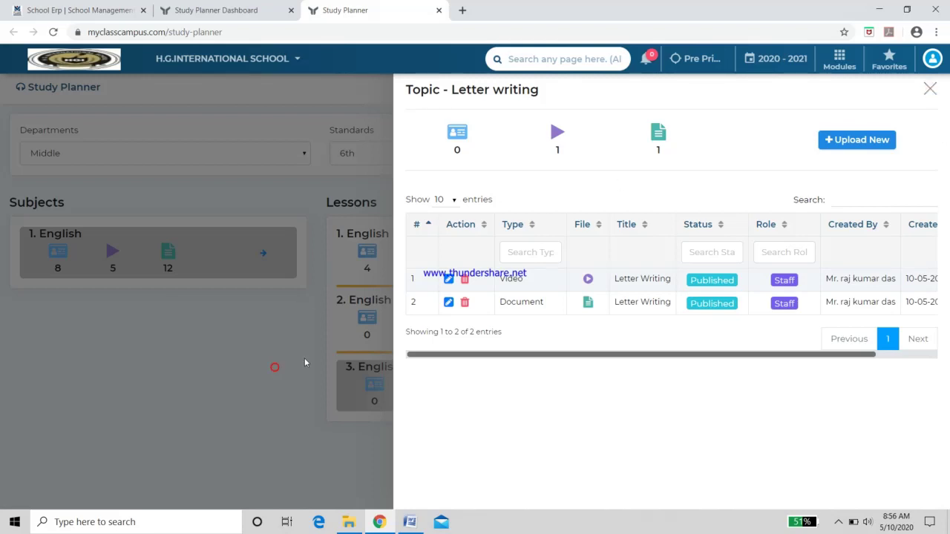